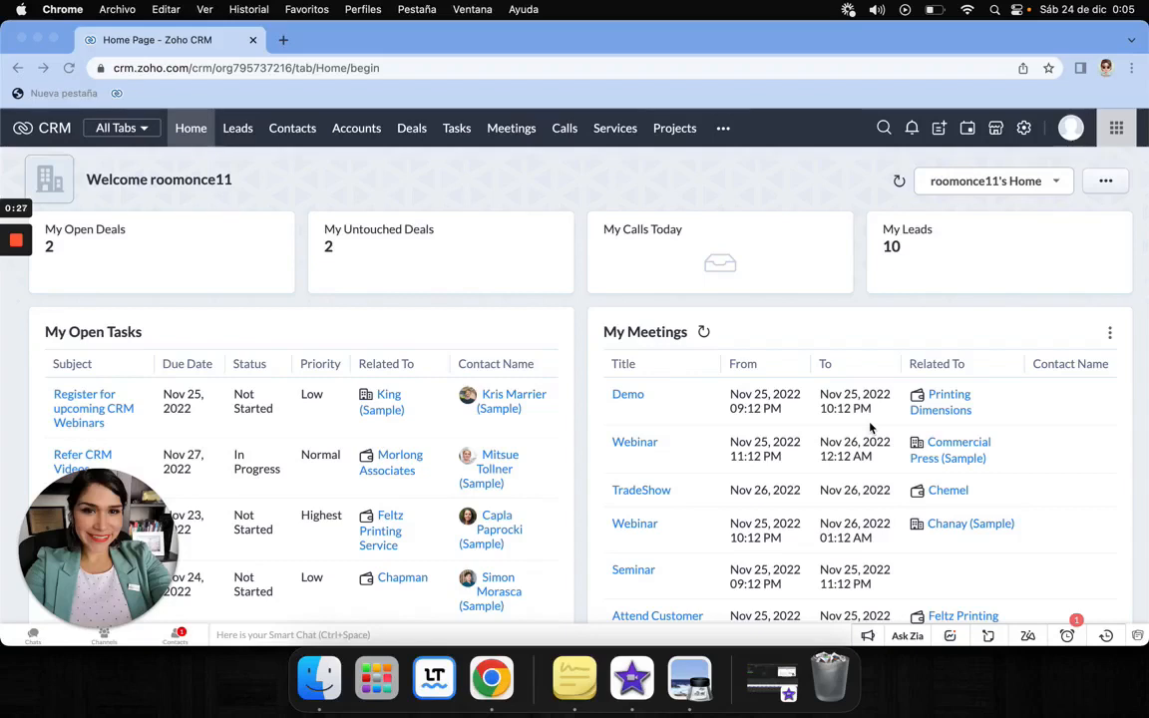
Step: Open the Facturizame module from the full list of CRM modules
{"action": "mouse_move", "coordinate": [16, 299]}
{"action": "left_click", "coordinate": [724, 134]}
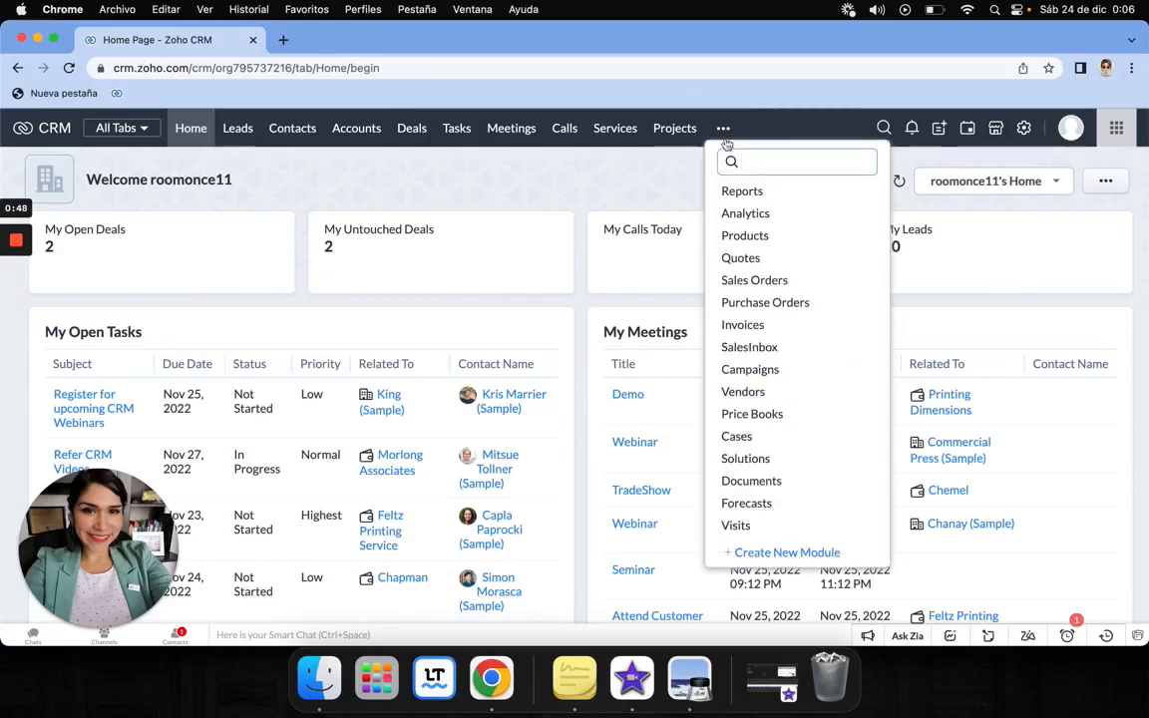
{"action": "scroll", "coordinate": [772, 506], "scroll_direction": "down", "scroll_amount": 1}
{"action": "scroll", "coordinate": [772, 506], "scroll_direction": "down", "scroll_amount": 1}
{"action": "left_click", "coordinate": [795, 507]}
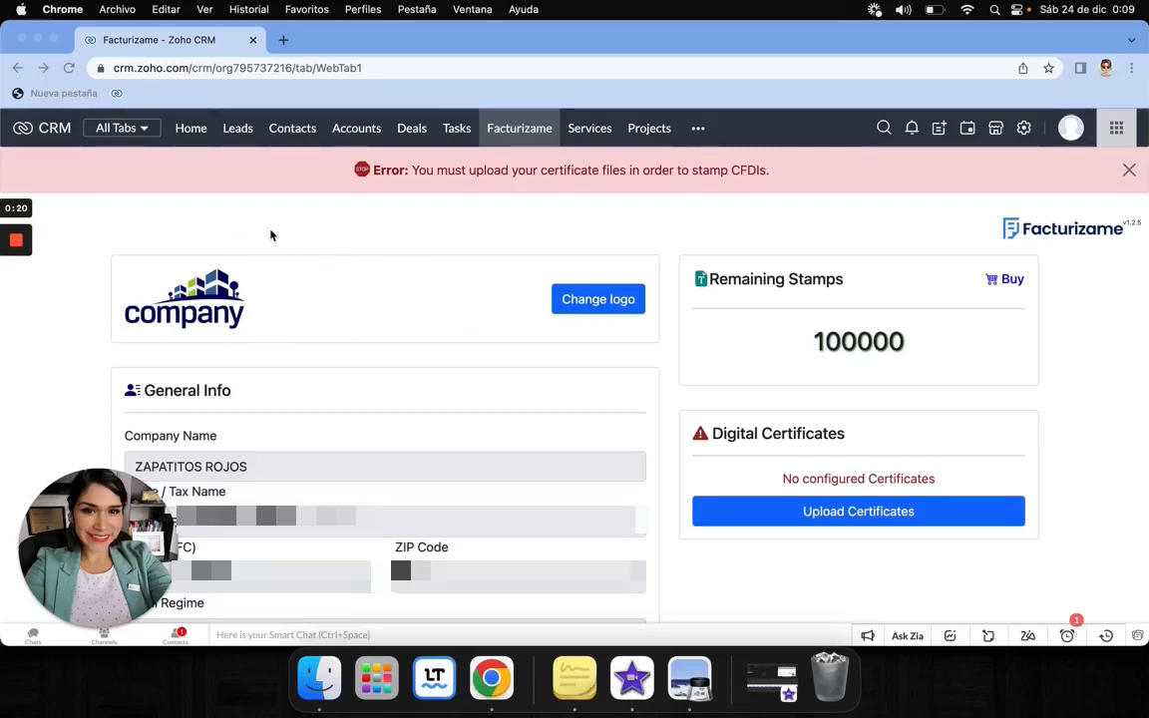
Step: Open the form for uploading the certificate file, key file and passphrase under Digital Certificates
{"action": "scroll", "coordinate": [300, 310], "scroll_direction": "down", "scroll_amount": 3}
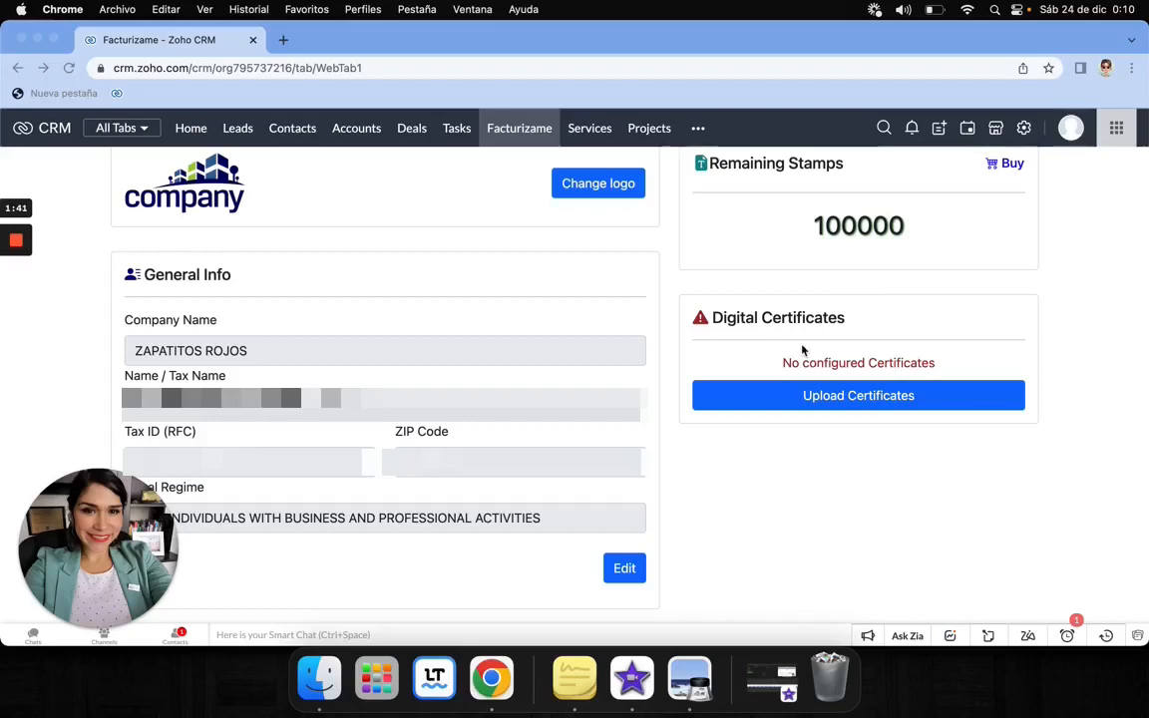
{"action": "left_click", "coordinate": [851, 397]}
{"action": "left_click", "coordinate": [15, 303]}
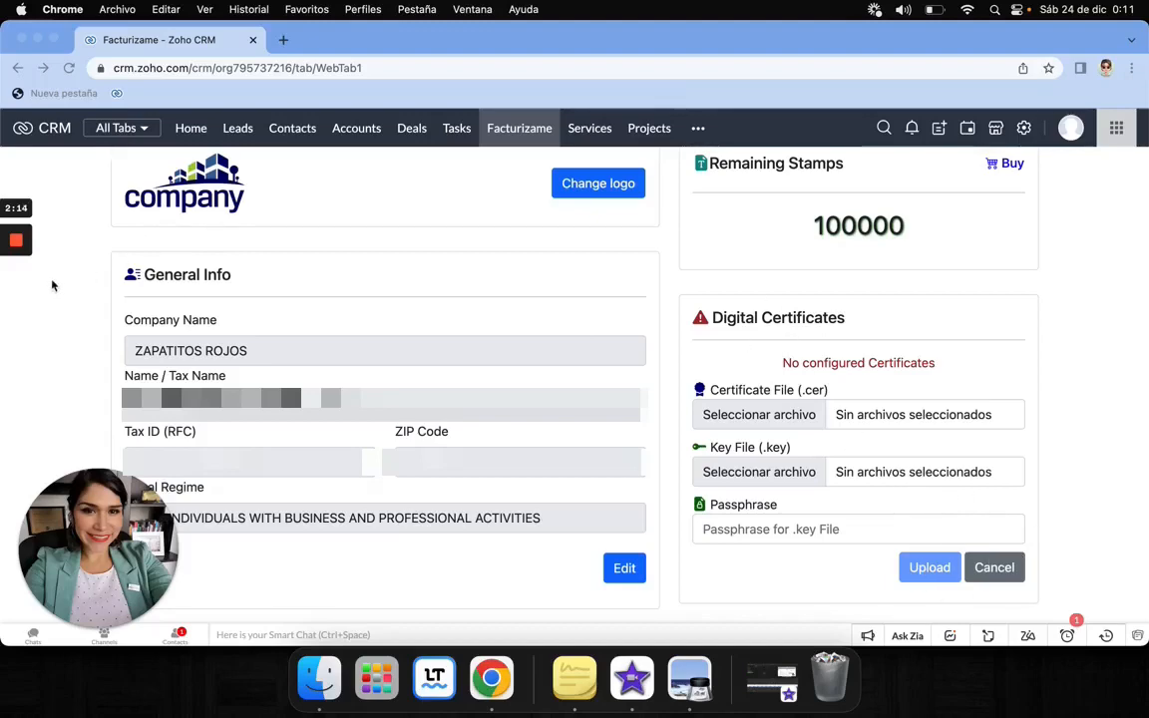
{"action": "mouse_move", "coordinate": [16, 299]}
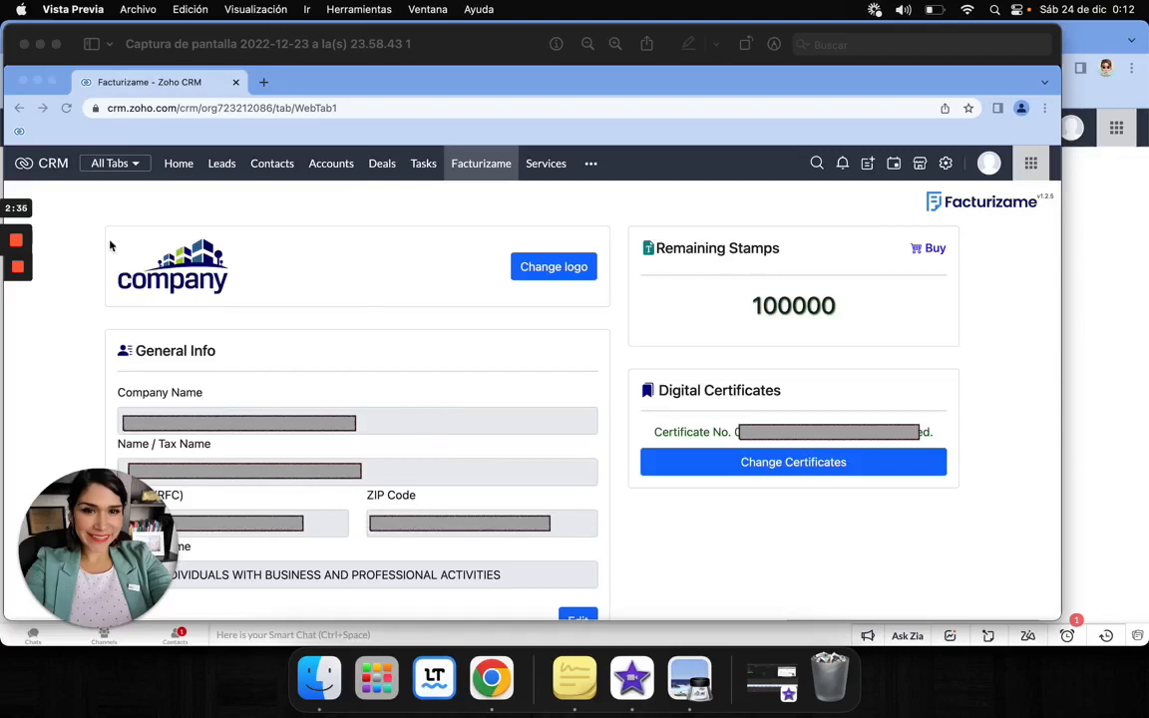
{"action": "mouse_move", "coordinate": [19, 274]}
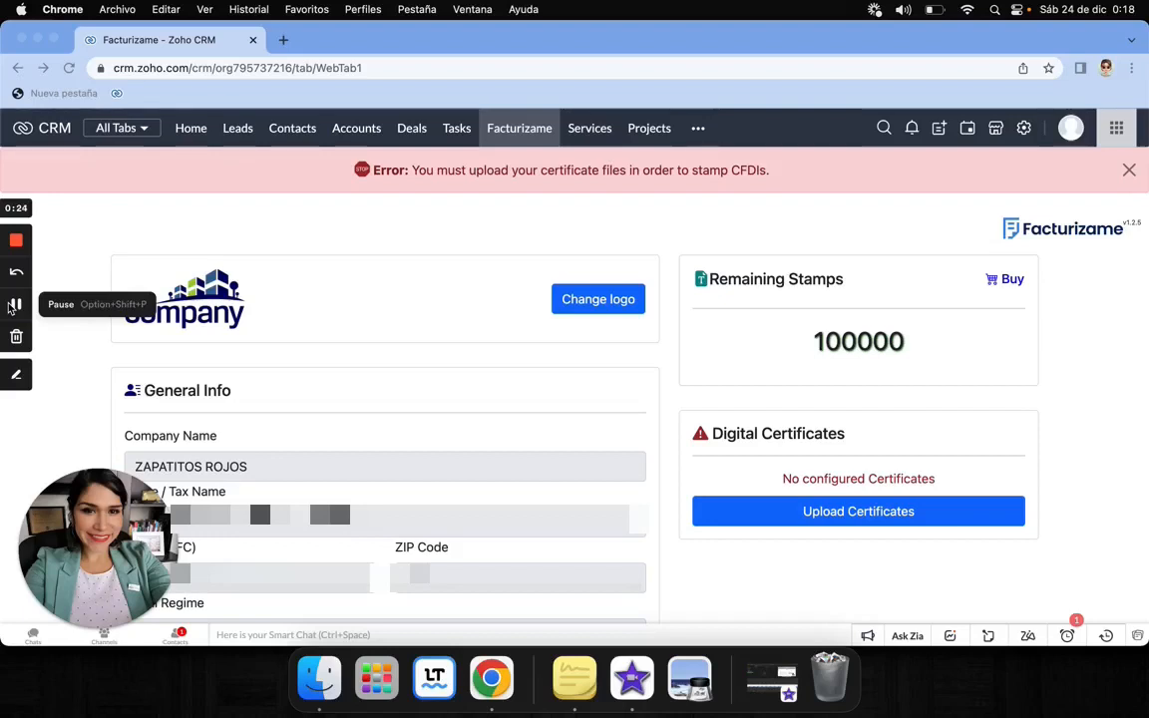
Step: Open the product Producto de pruebas CFDI 4.0 in the Products module and examine its SAT Code, SAT Unit and Tax Object fields
{"action": "left_click", "coordinate": [699, 133]}
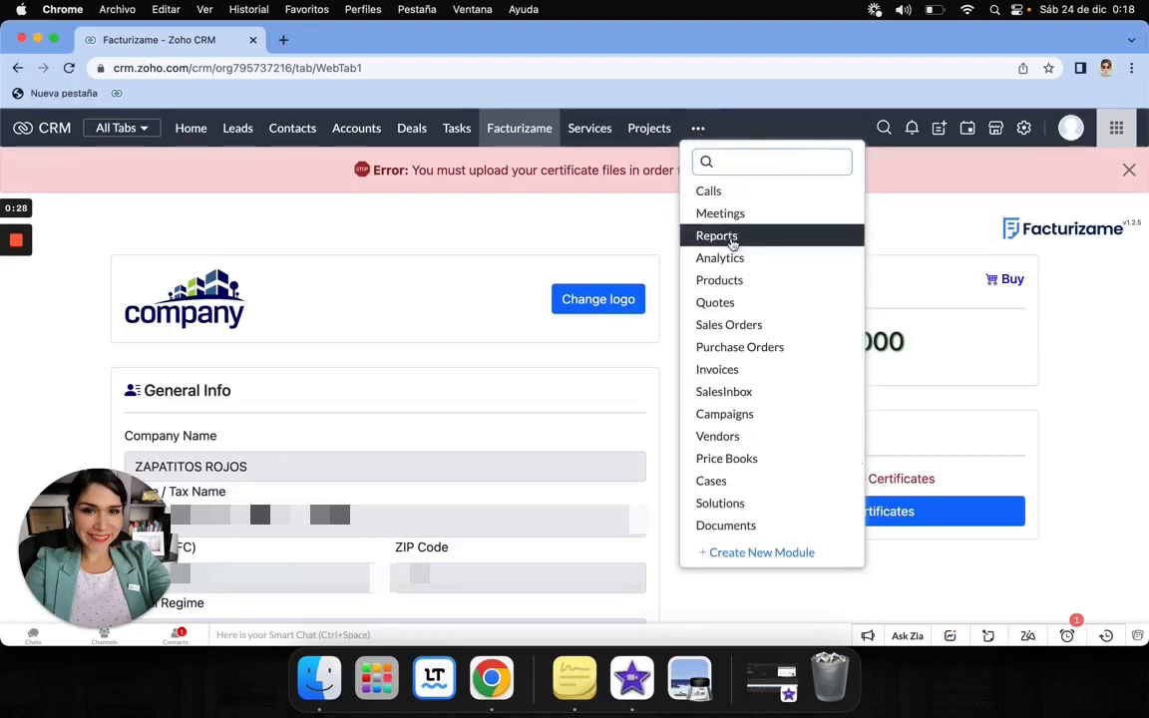
{"action": "left_click", "coordinate": [731, 281]}
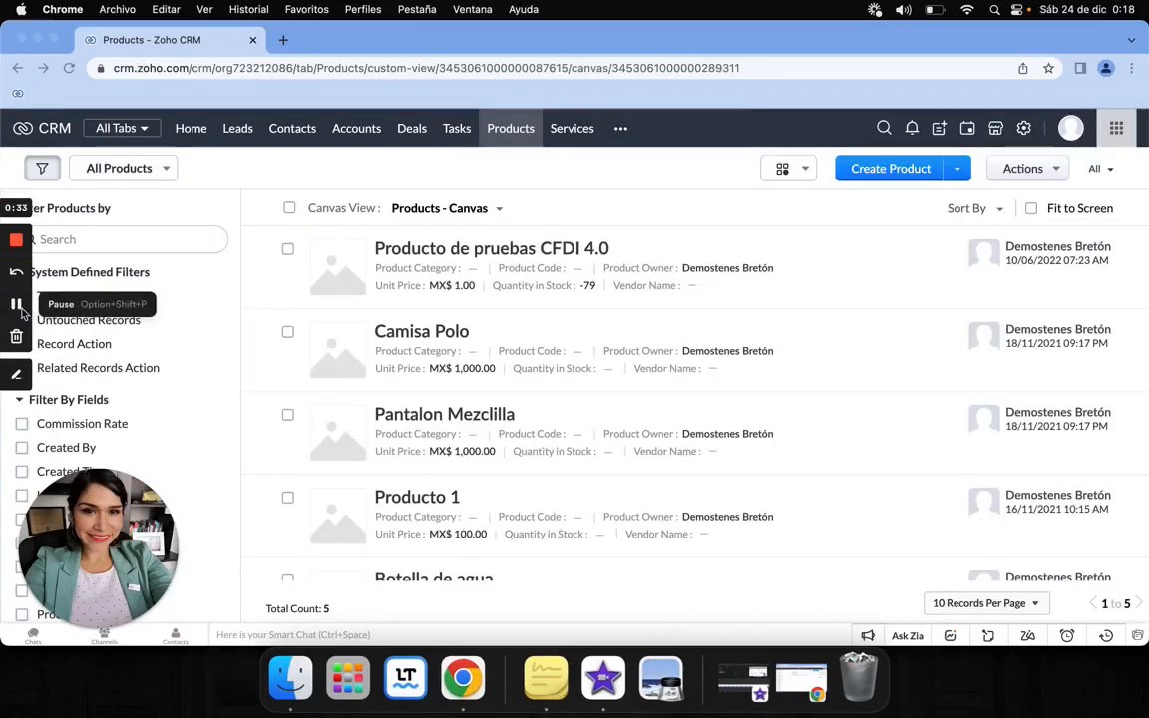
{"action": "left_click", "coordinate": [438, 251]}
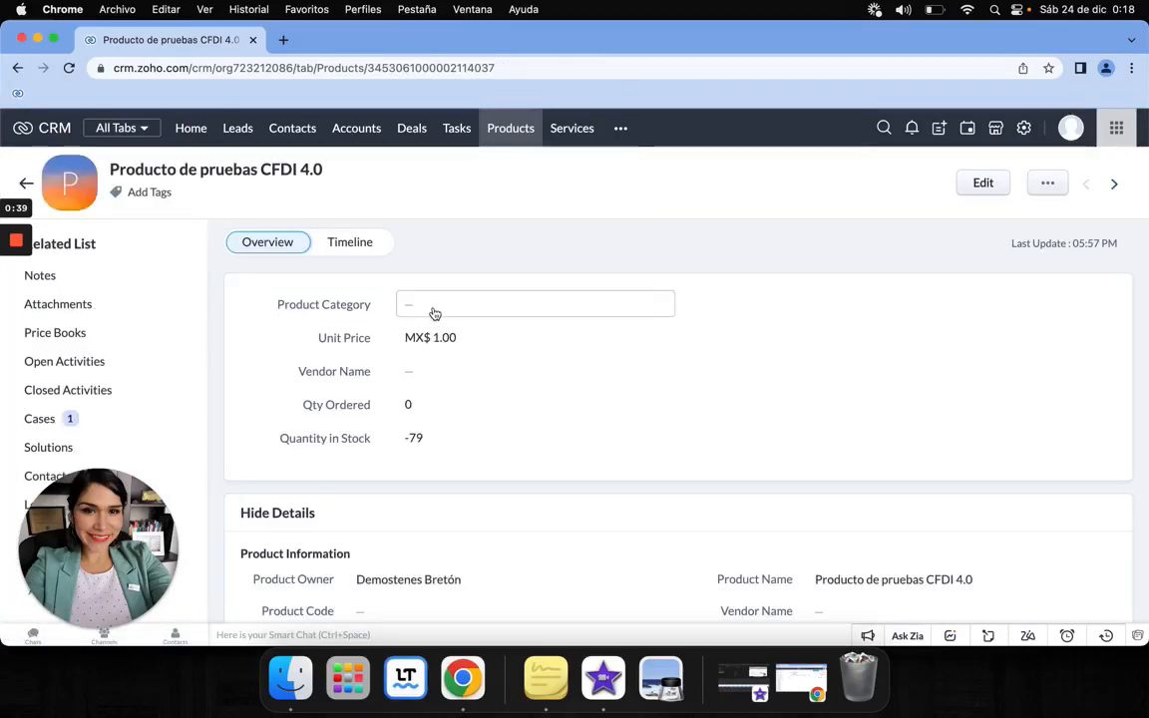
{"action": "scroll", "coordinate": [518, 432], "scroll_direction": "down", "scroll_amount": 1}
{"action": "scroll", "coordinate": [518, 432], "scroll_direction": "down", "scroll_amount": 2}
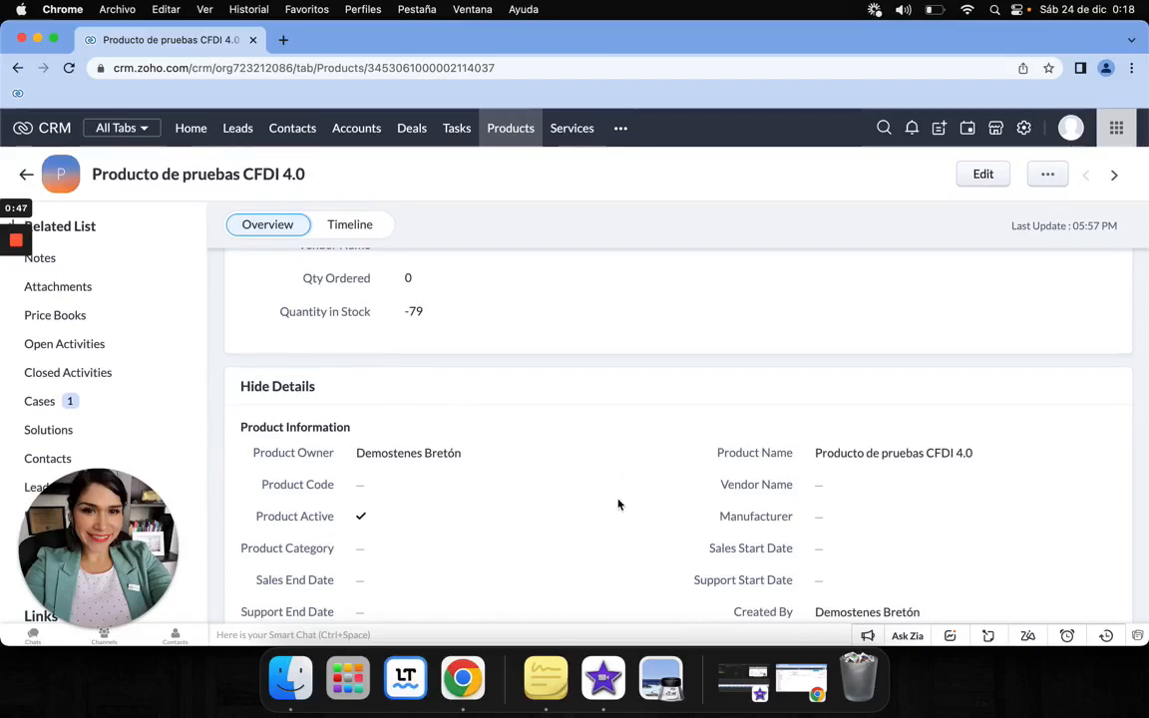
{"action": "scroll", "coordinate": [619, 505], "scroll_direction": "down", "scroll_amount": 2}
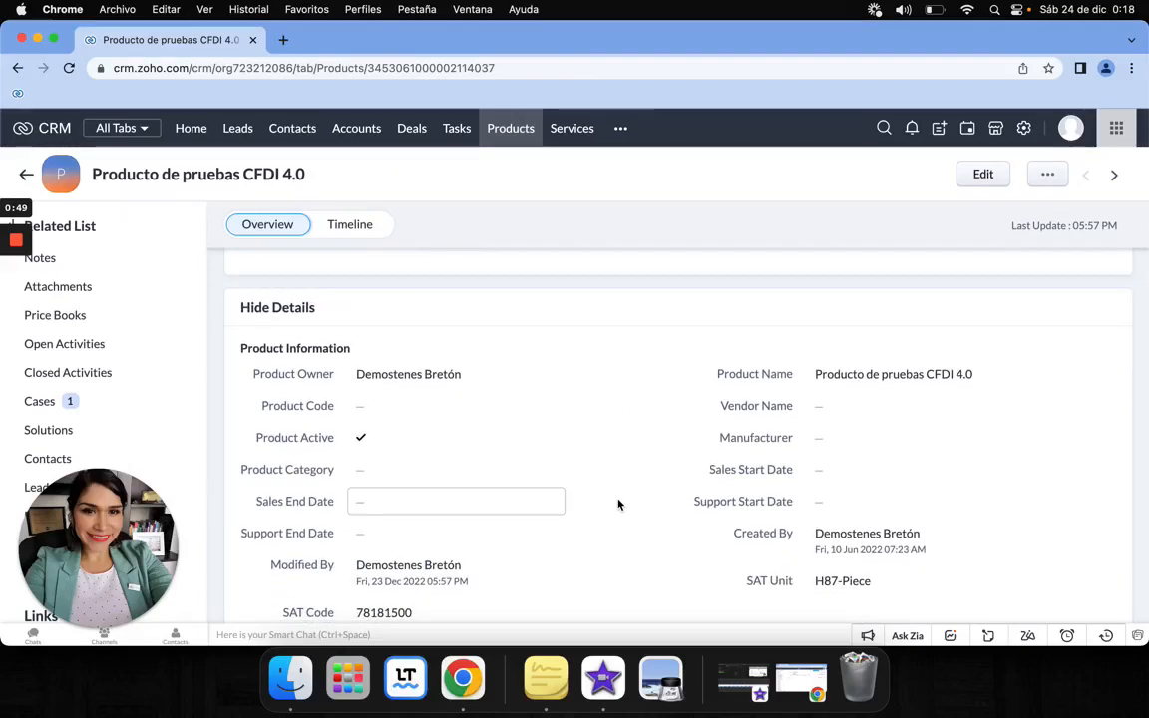
{"action": "scroll", "coordinate": [619, 505], "scroll_direction": "down", "scroll_amount": 7}
{"action": "scroll", "coordinate": [619, 505], "scroll_direction": "down", "scroll_amount": 1}
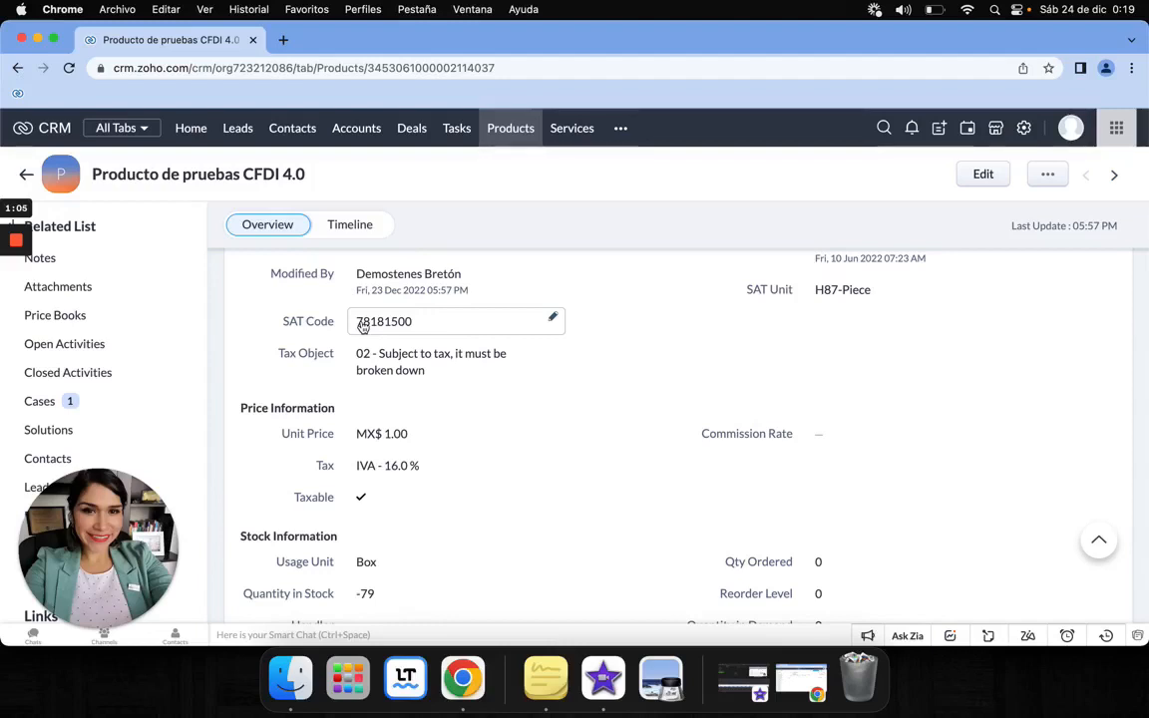
Step: Browse the unit options available for the product's SAT Unit field
{"action": "left_click", "coordinate": [885, 289]}
{"action": "scroll", "coordinate": [895, 419], "scroll_direction": "down", "scroll_amount": 3}
{"action": "scroll", "coordinate": [896, 428], "scroll_direction": "down", "scroll_amount": 5}
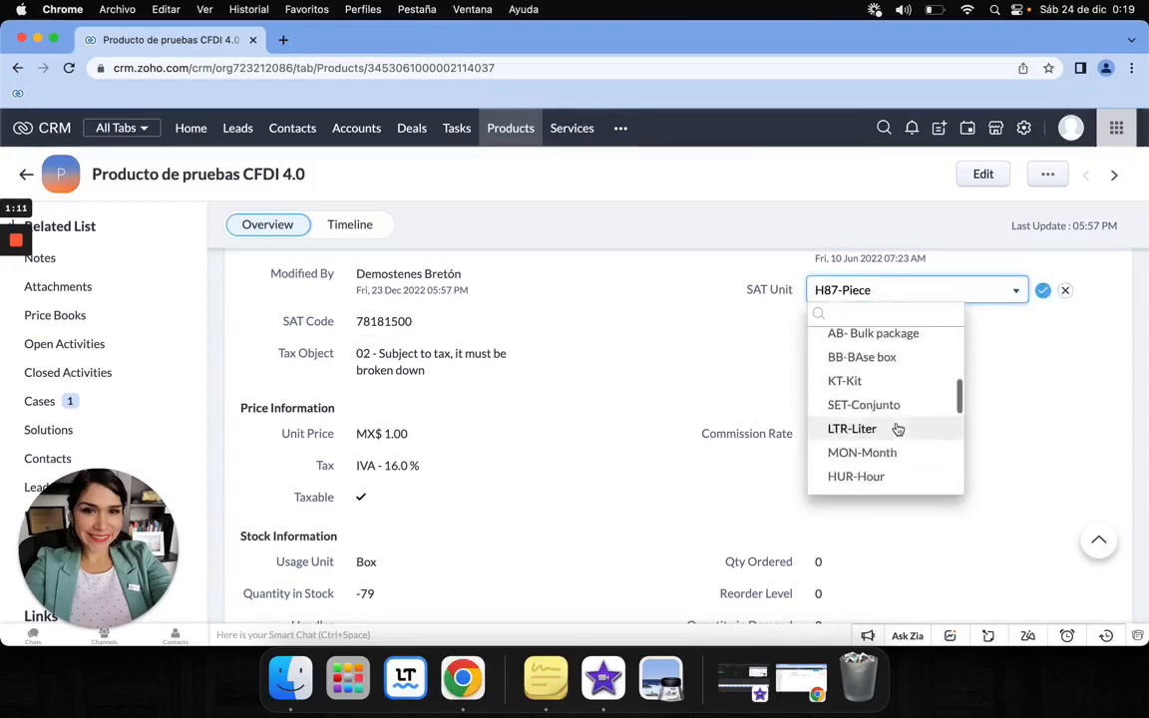
{"action": "scroll", "coordinate": [896, 428], "scroll_direction": "up", "scroll_amount": 8}
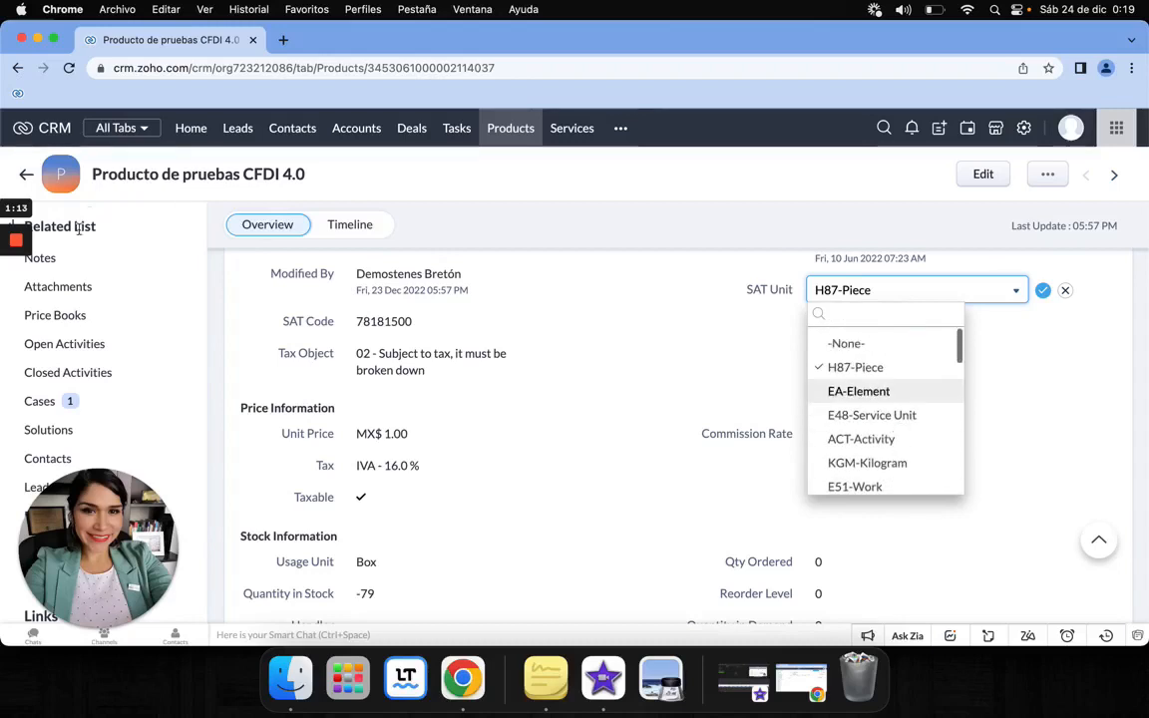
{"action": "mouse_move", "coordinate": [15, 310]}
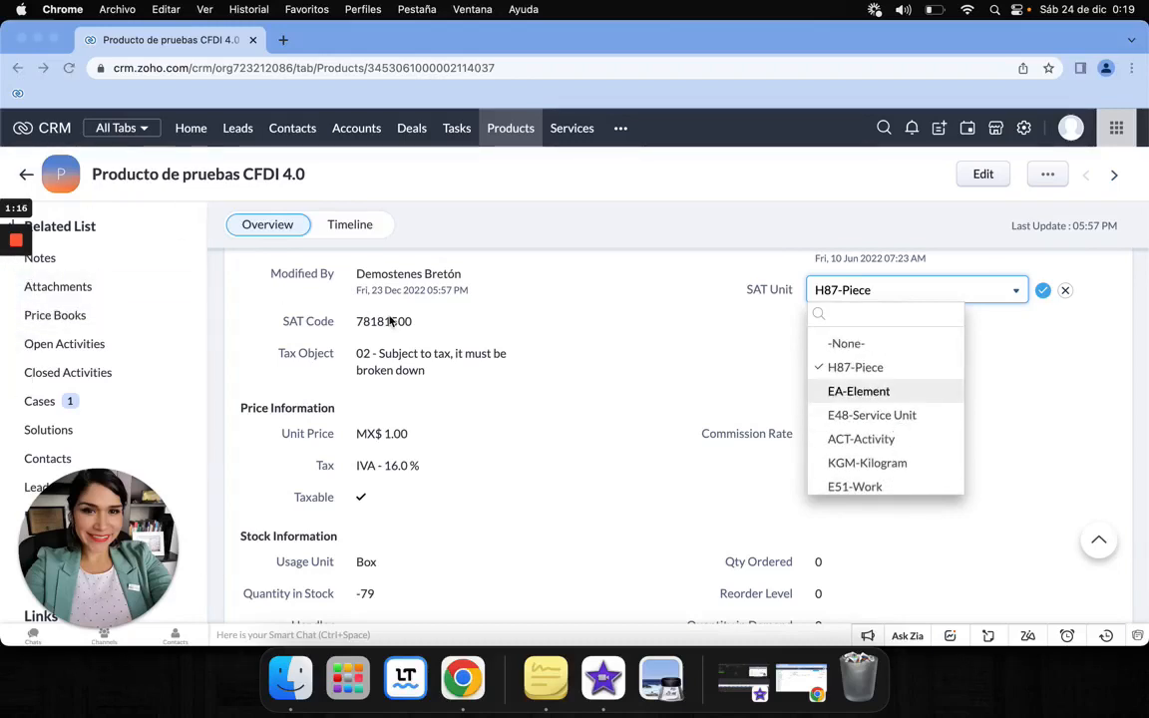
Step: Open the Benton (Sample) account in the Accounts module and examine its Fiscal Regime and Tax ID (RFC) fields
{"action": "left_click", "coordinate": [373, 141]}
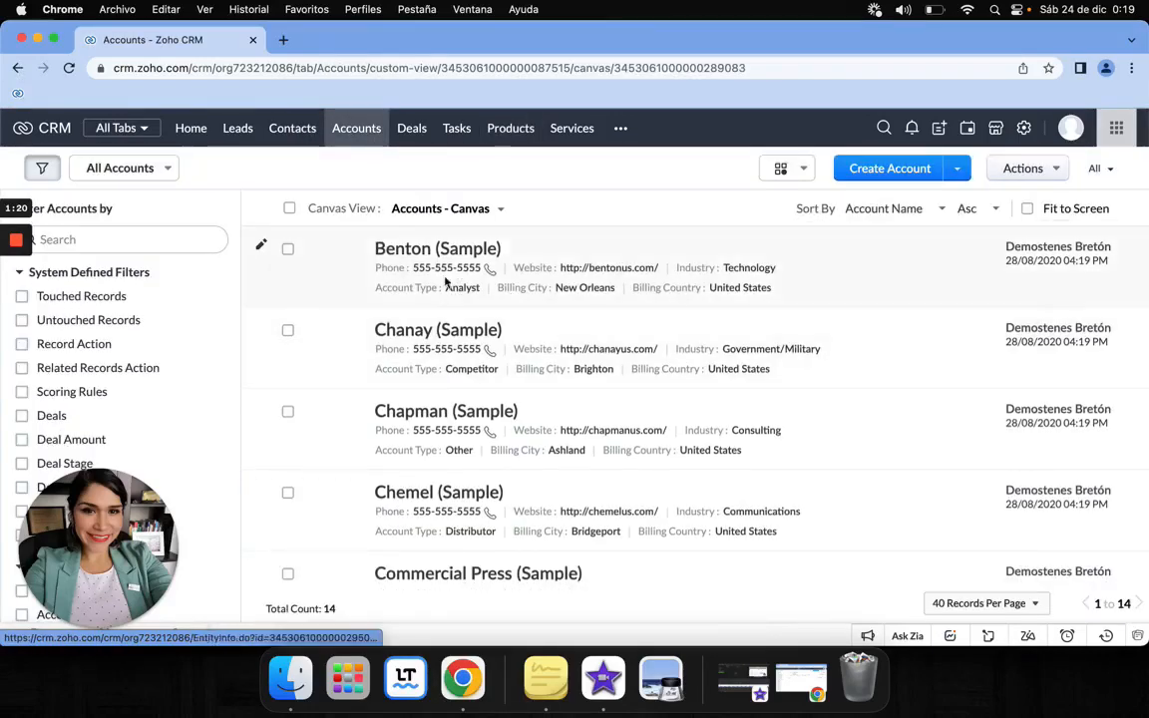
{"action": "left_click", "coordinate": [442, 255]}
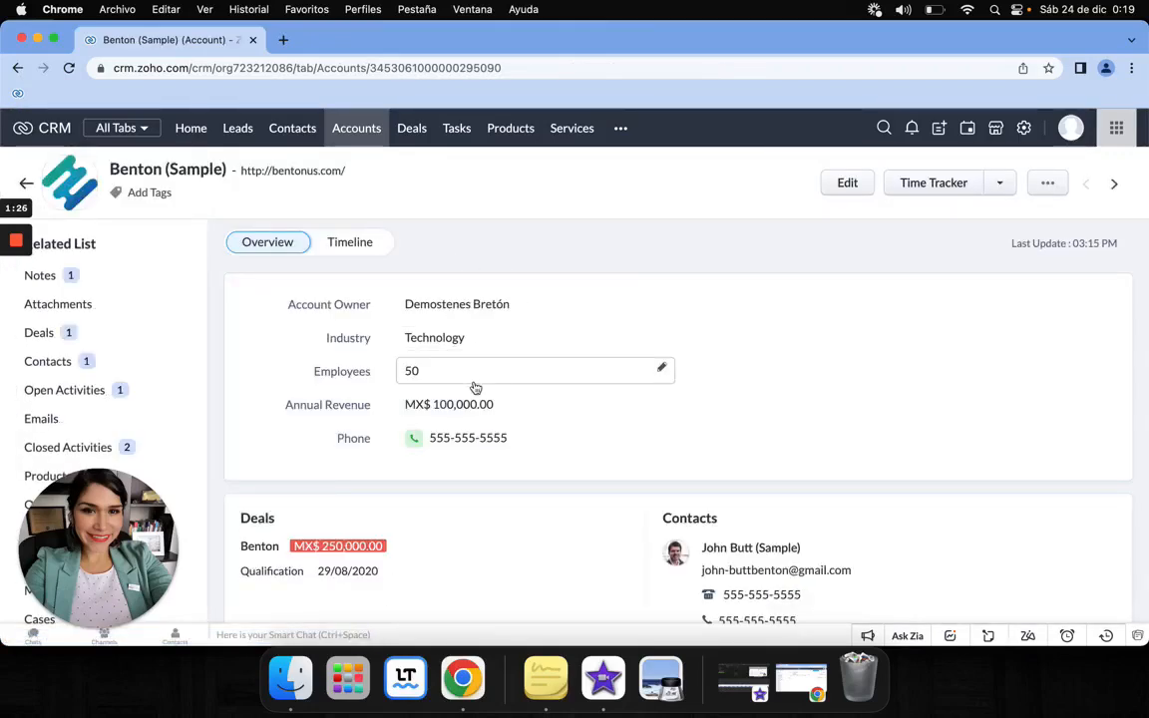
{"action": "scroll", "coordinate": [475, 387], "scroll_direction": "down", "scroll_amount": 5}
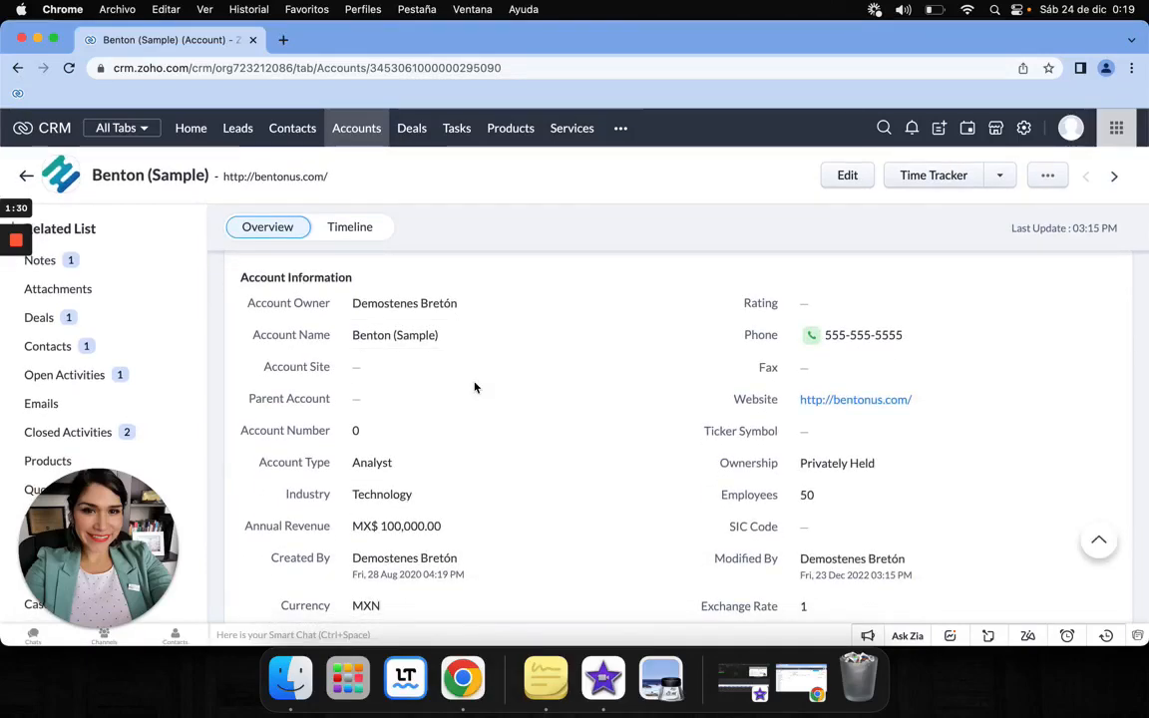
{"action": "scroll", "coordinate": [543, 454], "scroll_direction": "down", "scroll_amount": 1}
{"action": "scroll", "coordinate": [544, 454], "scroll_direction": "down", "scroll_amount": 1}
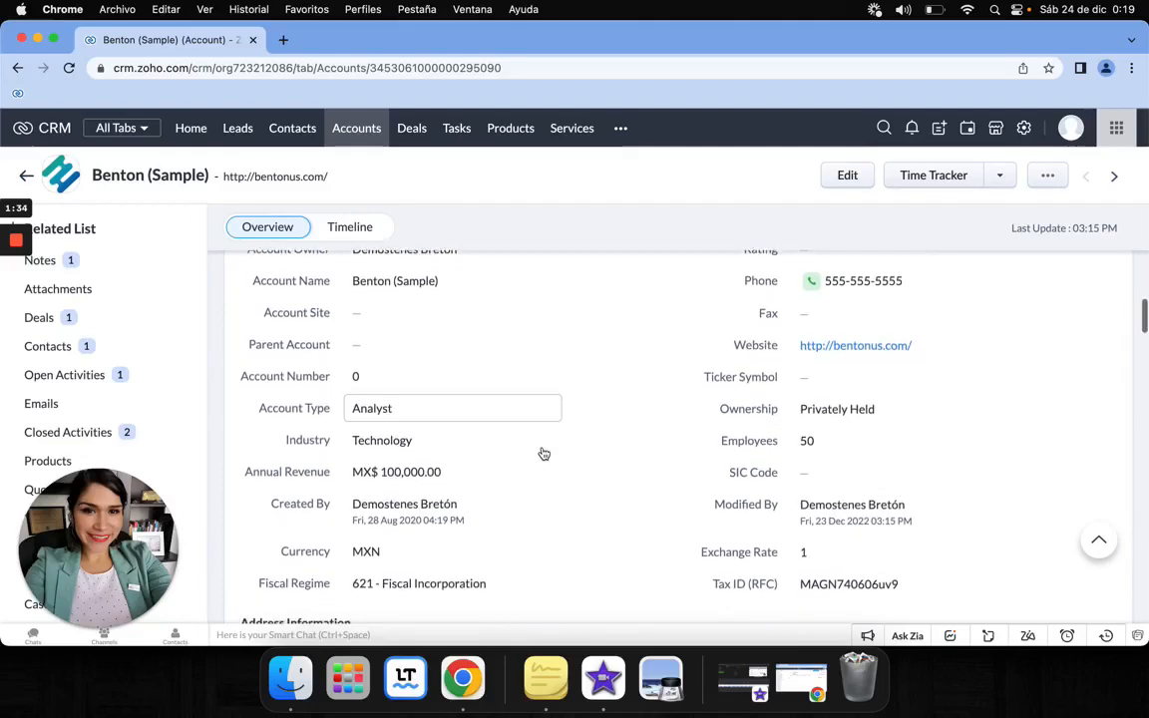
{"action": "scroll", "coordinate": [544, 454], "scroll_direction": "down", "scroll_amount": 2}
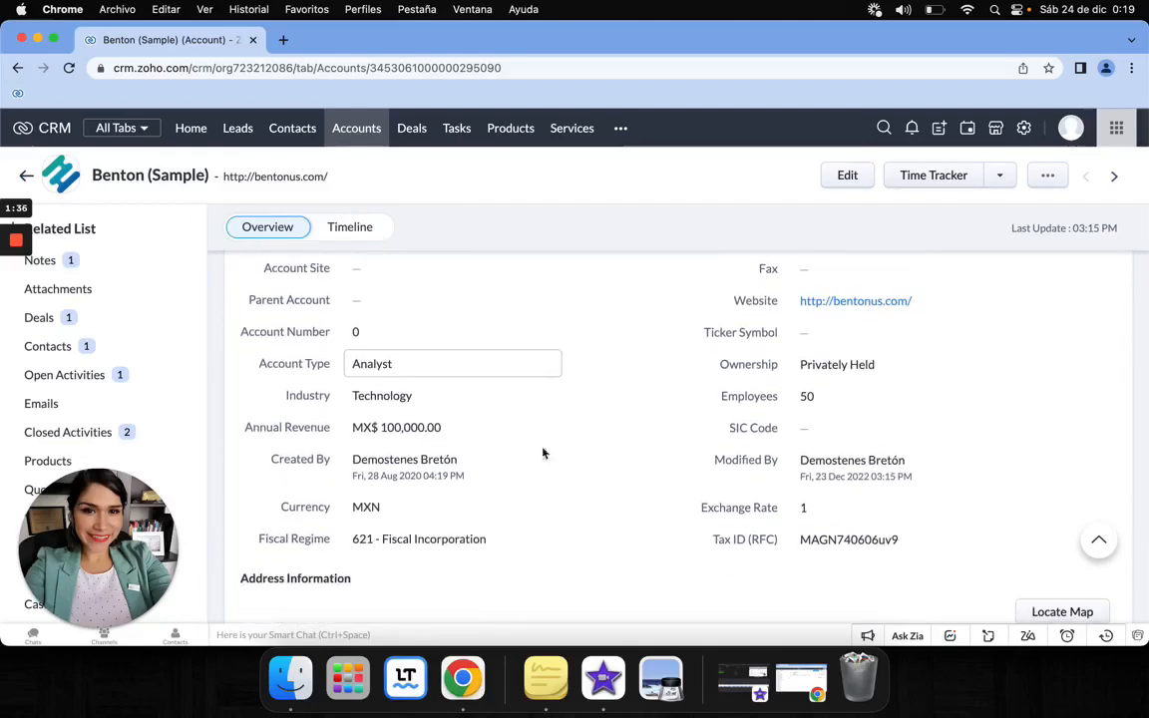
Step: Examine the account's billing address and the description information below it
{"action": "scroll", "coordinate": [544, 454], "scroll_direction": "down", "scroll_amount": 5}
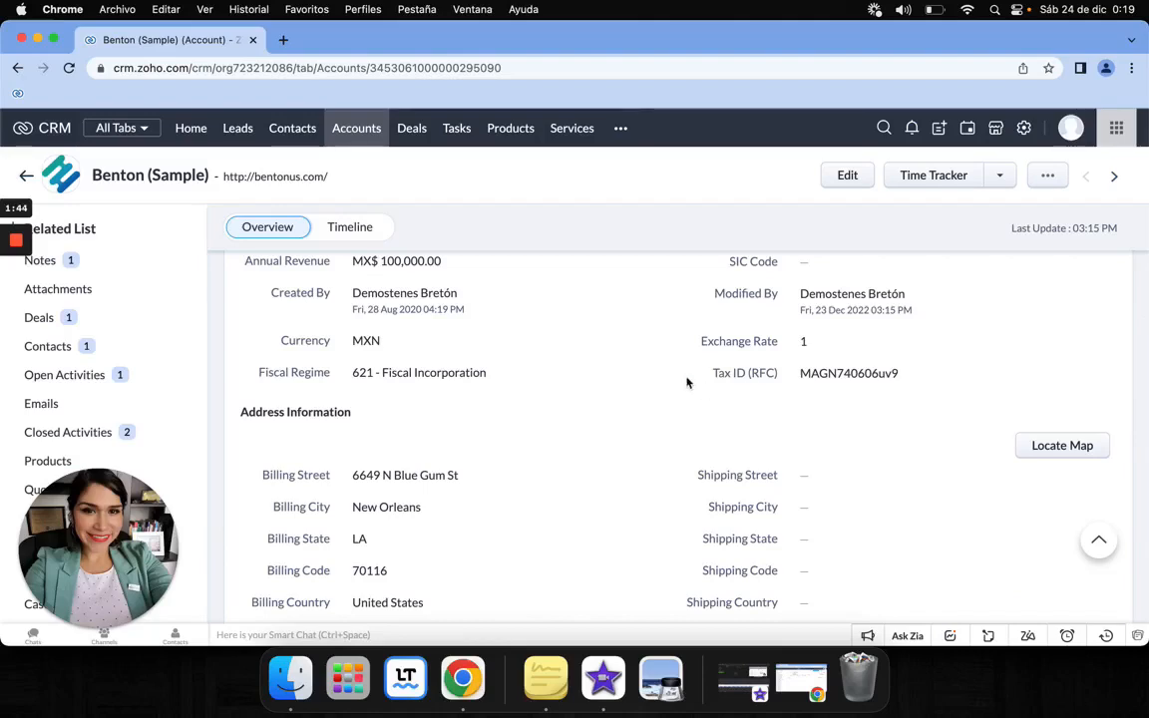
{"action": "scroll", "coordinate": [604, 435], "scroll_direction": "down", "scroll_amount": 15}
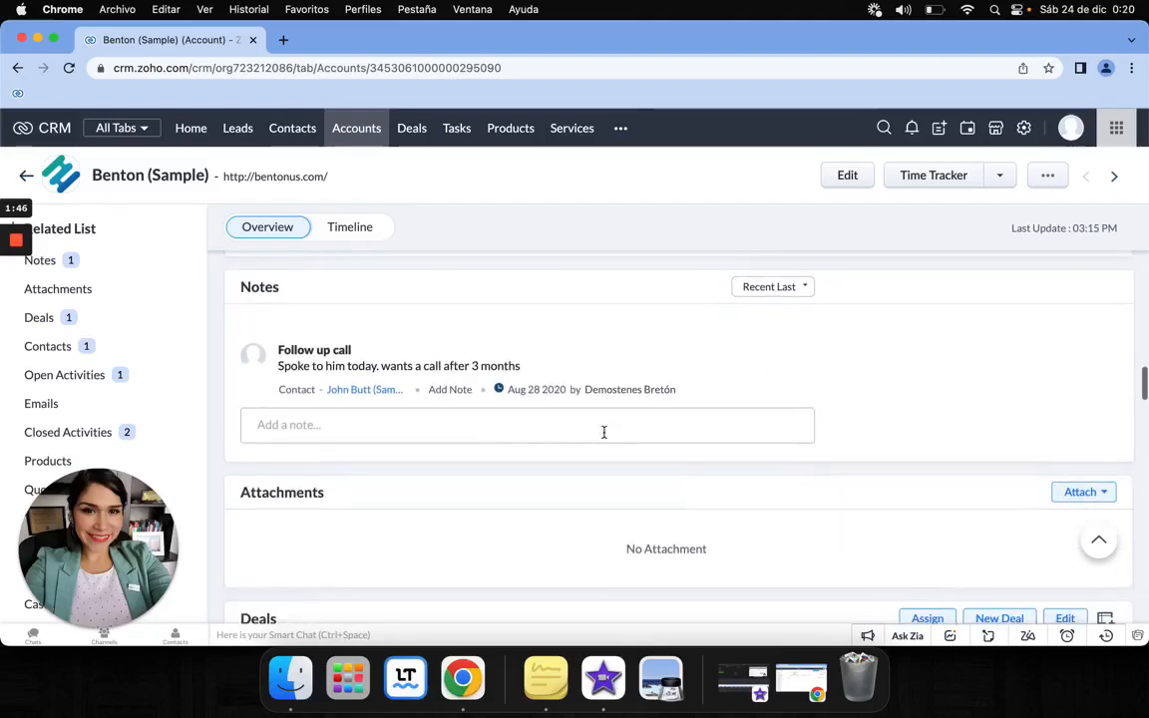
{"action": "scroll", "coordinate": [604, 433], "scroll_direction": "up", "scroll_amount": 5}
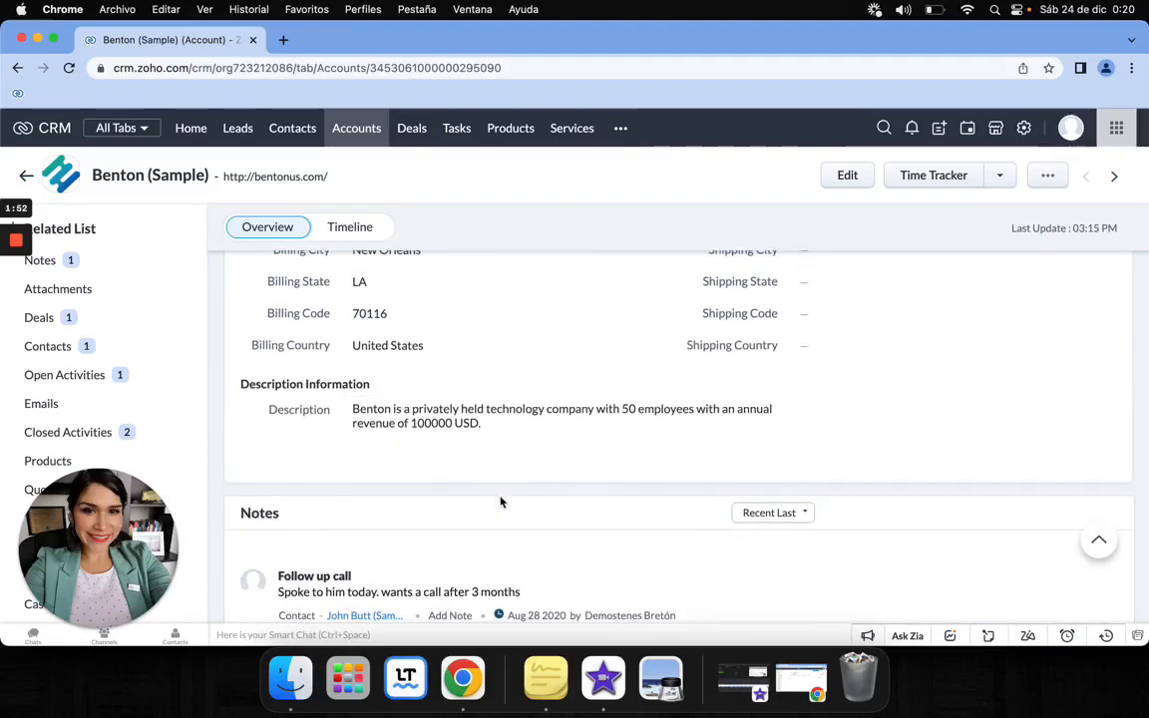
{"action": "scroll", "coordinate": [589, 476], "scroll_direction": "up", "scroll_amount": 1}
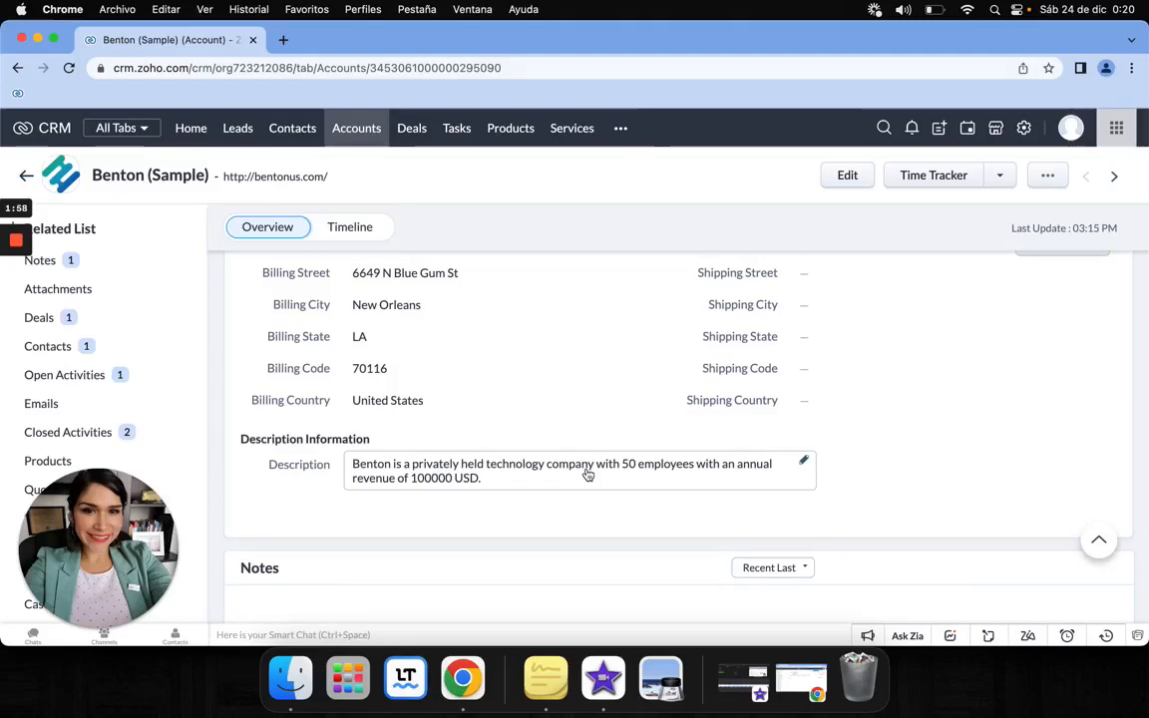
{"action": "scroll", "coordinate": [589, 476], "scroll_direction": "up", "scroll_amount": 1}
{"action": "scroll", "coordinate": [589, 476], "scroll_direction": "up", "scroll_amount": 1}
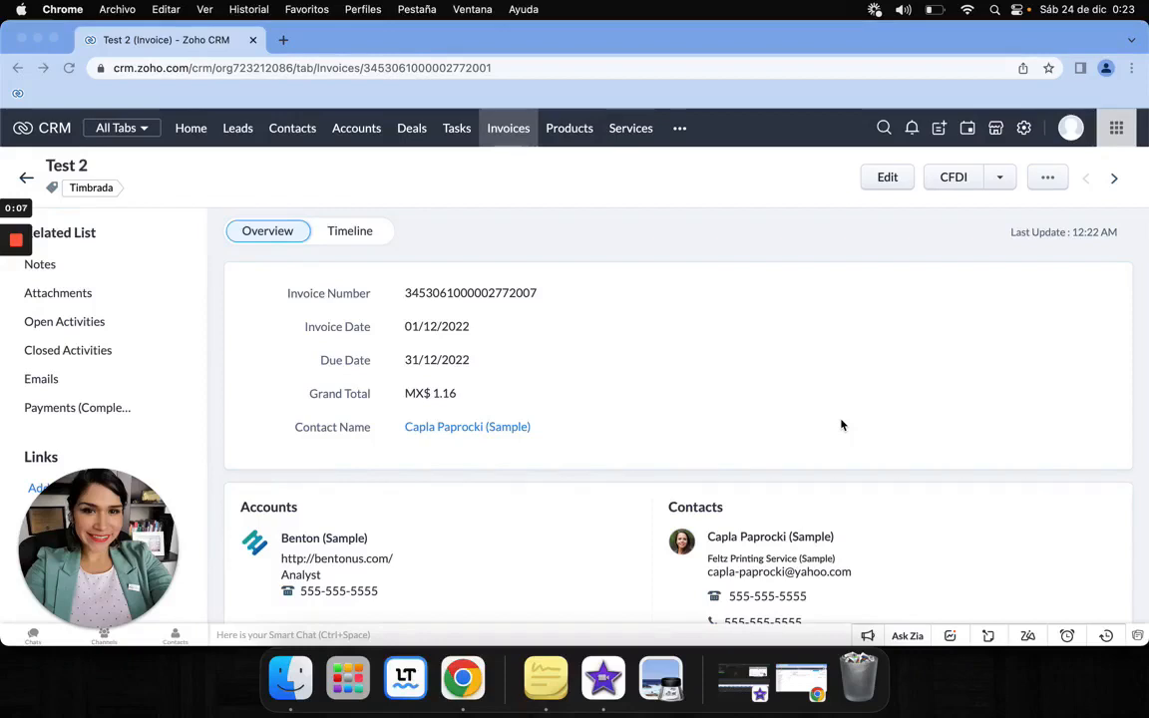
Step: Examine the Test 2 invoice's account, contact, currency, billing address and invoiced items
{"action": "scroll", "coordinate": [840, 425], "scroll_direction": "down", "scroll_amount": 2}
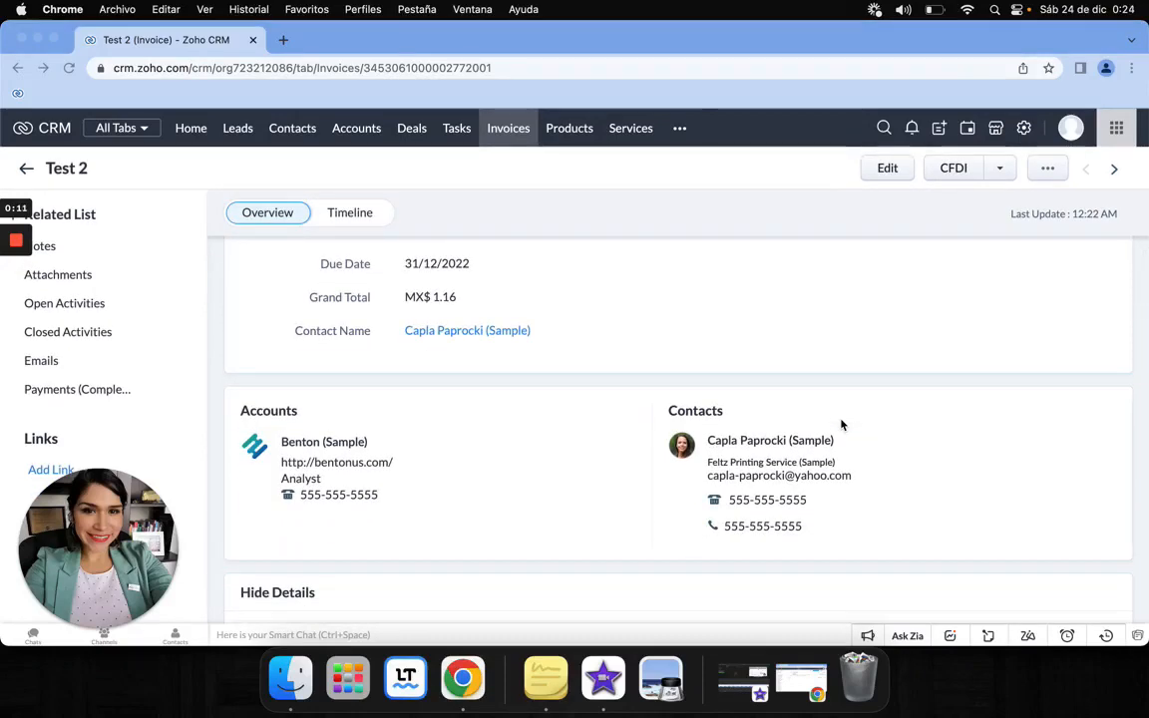
{"action": "scroll", "coordinate": [841, 425], "scroll_direction": "down", "scroll_amount": 10}
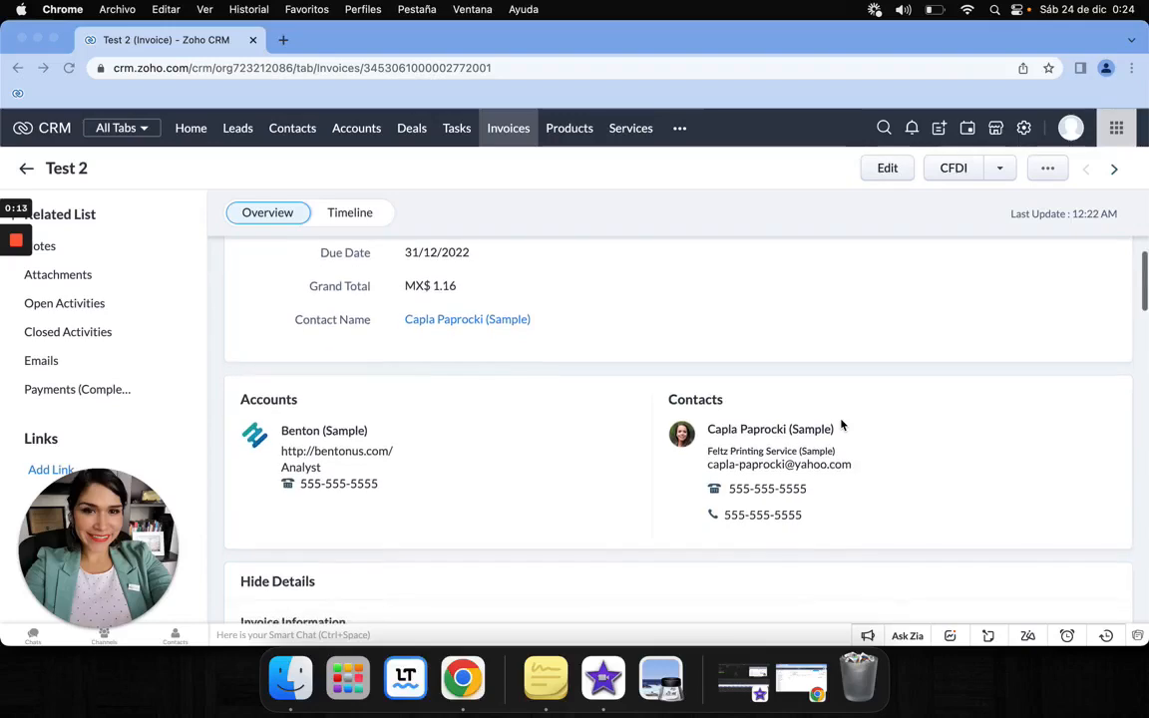
{"action": "scroll", "coordinate": [841, 425], "scroll_direction": "down", "scroll_amount": 10}
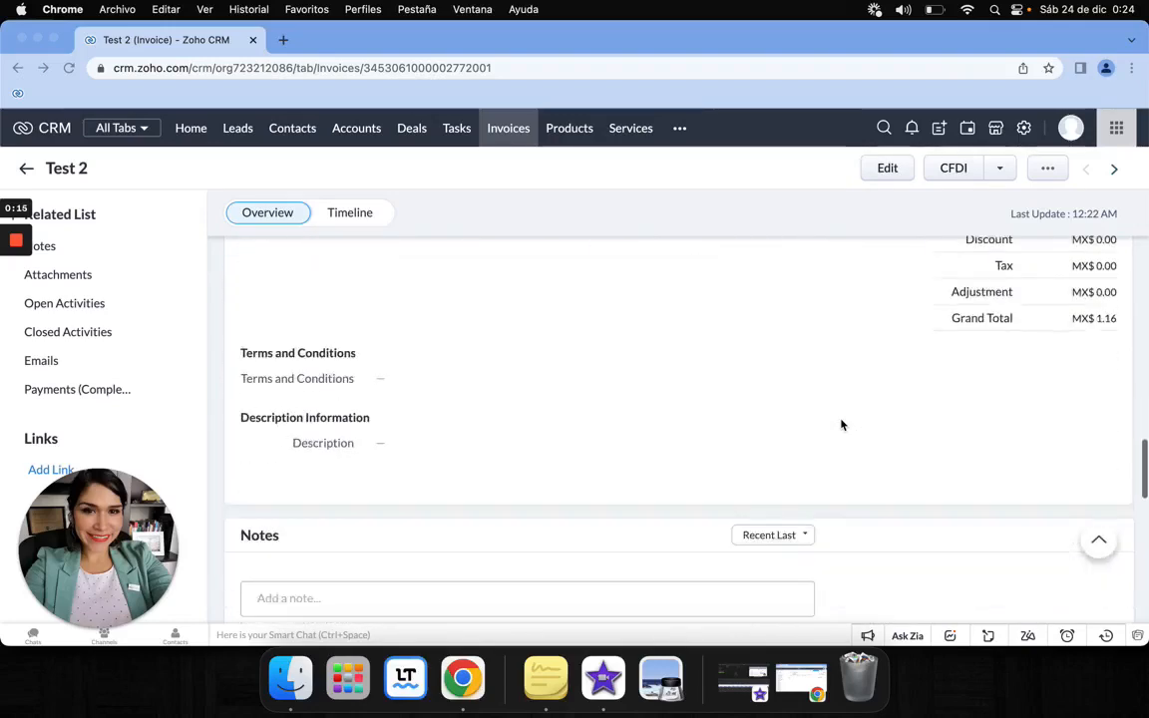
{"action": "scroll", "coordinate": [841, 425], "scroll_direction": "up", "scroll_amount": 10}
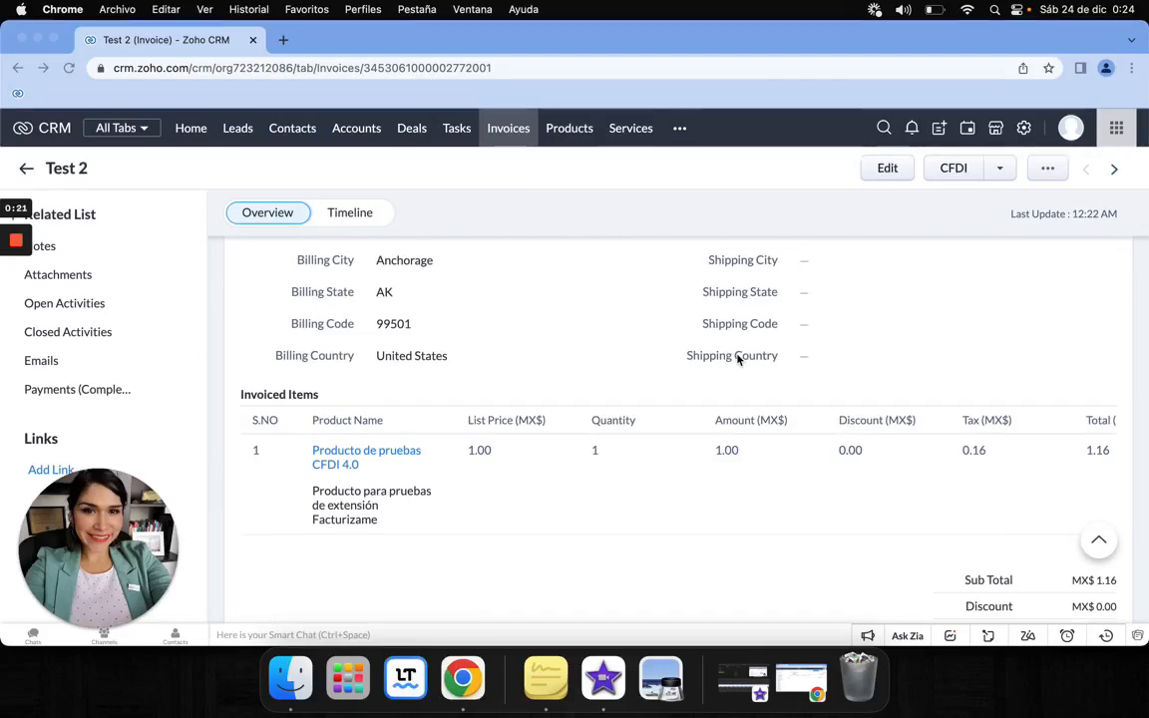
{"action": "scroll", "coordinate": [738, 360], "scroll_direction": "up", "scroll_amount": 1}
{"action": "scroll", "coordinate": [739, 359], "scroll_direction": "up", "scroll_amount": 2}
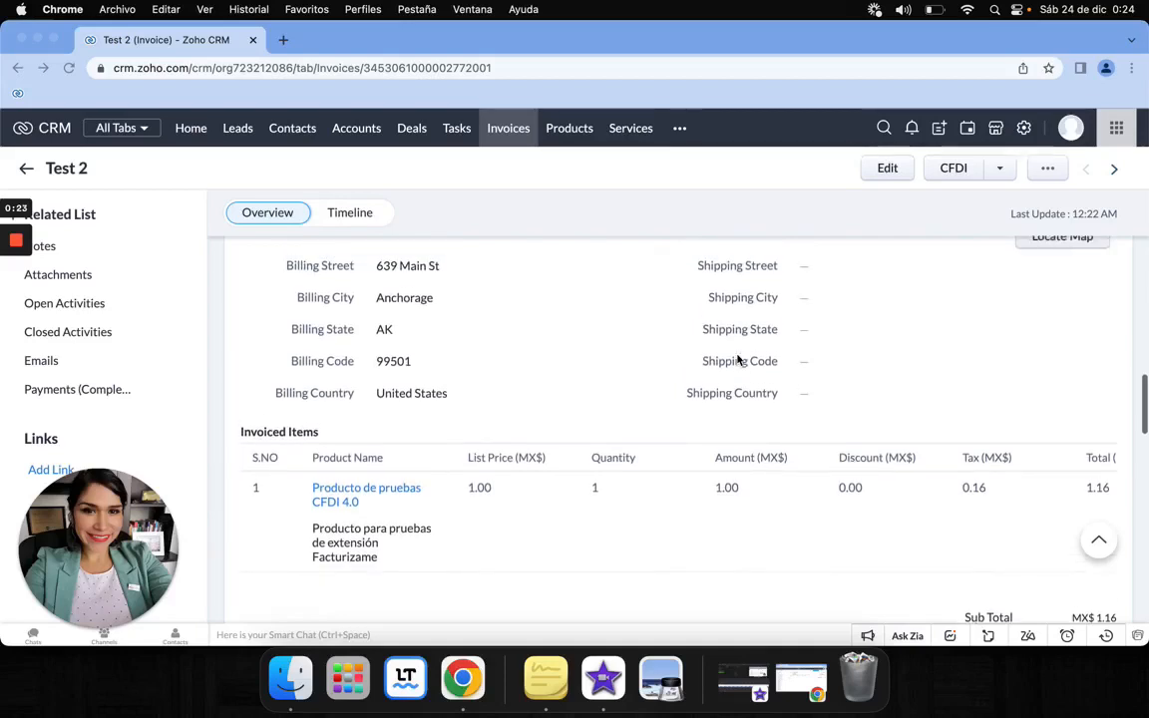
{"action": "scroll", "coordinate": [738, 360], "scroll_direction": "up", "scroll_amount": 5}
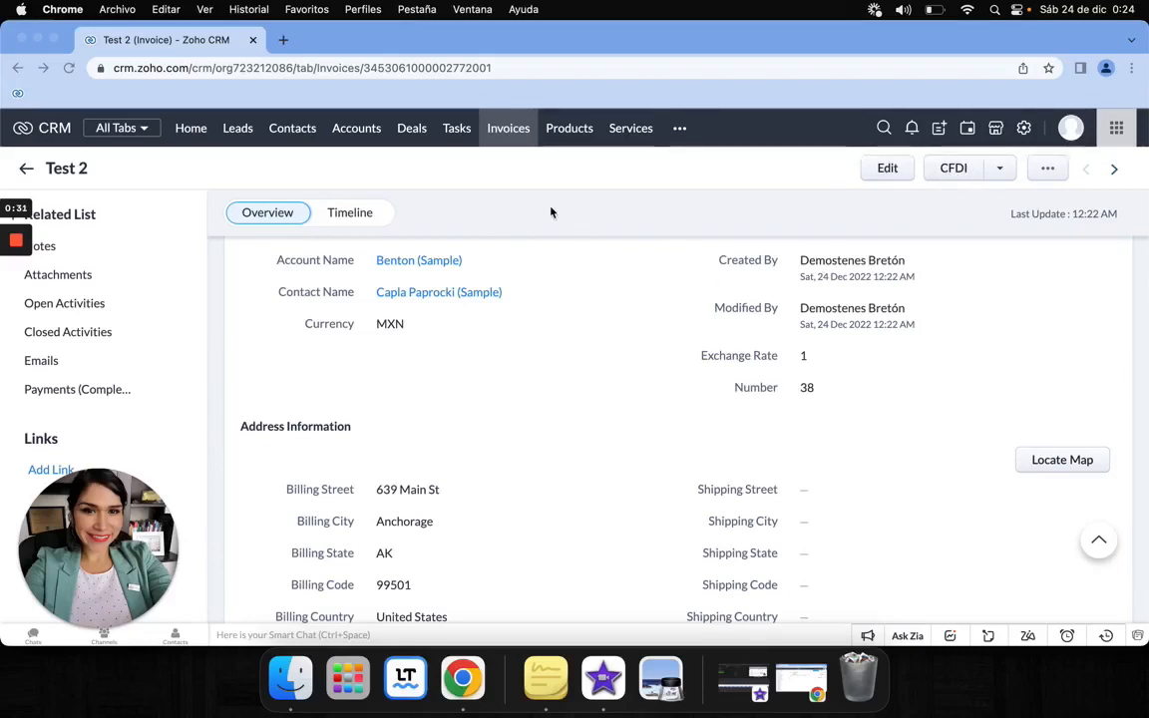
Step: Return to the list of all invoices, open the CFDI form of the first invoice and stamp it
{"action": "left_click", "coordinate": [509, 127]}
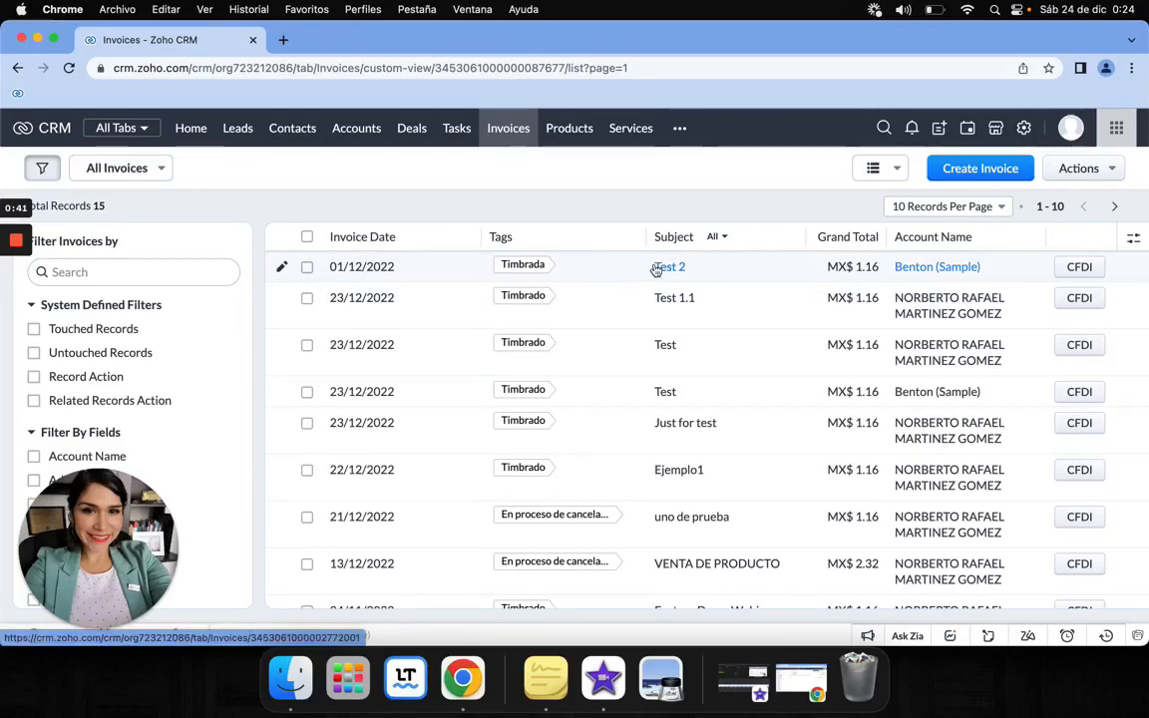
{"action": "mouse_move", "coordinate": [28, 297]}
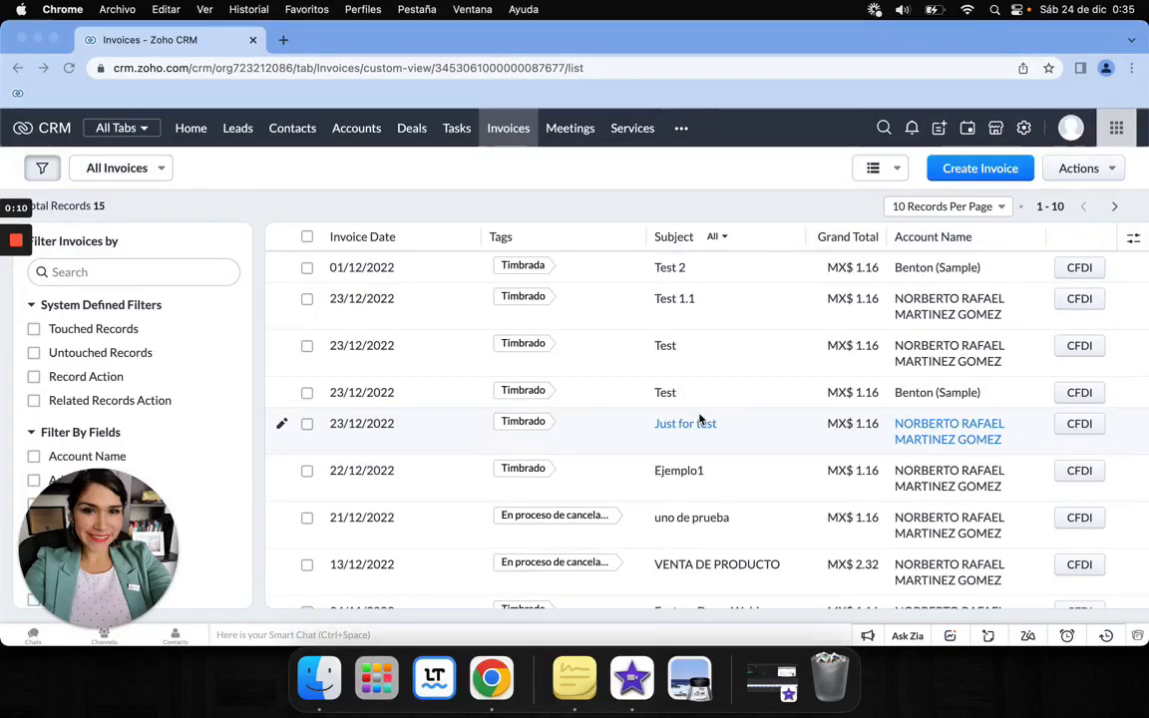
{"action": "left_click", "coordinate": [1079, 269]}
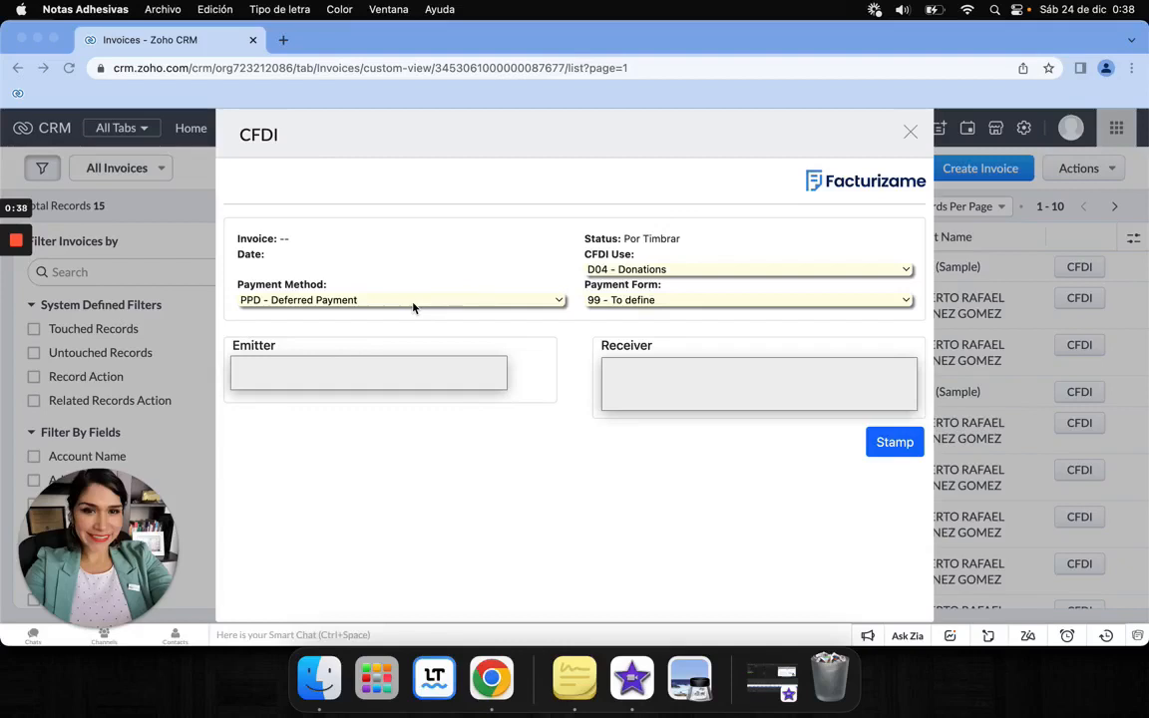
{"action": "left_click", "coordinate": [892, 444]}
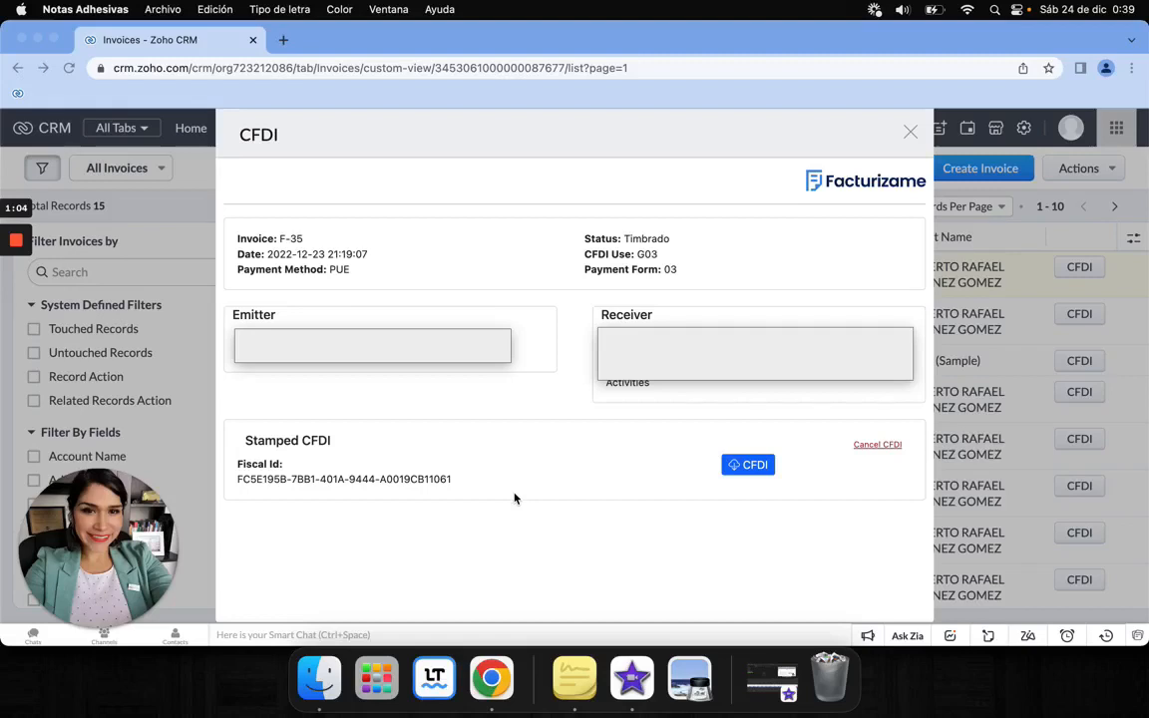
Step: Download the stamped CFDI of invoice F-35 and open its extracted folder in the Finder downloads
{"action": "left_click", "coordinate": [752, 470]}
{"action": "mouse_move", "coordinate": [12, 303]}
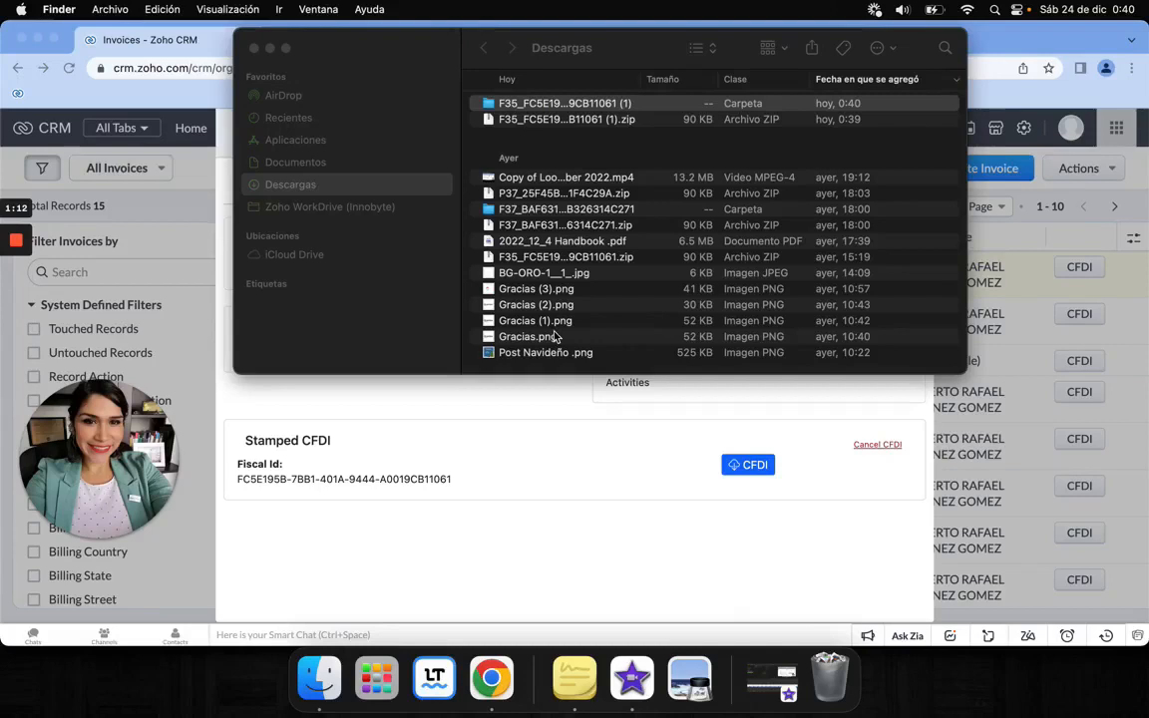
{"action": "double_click", "coordinate": [532, 105]}
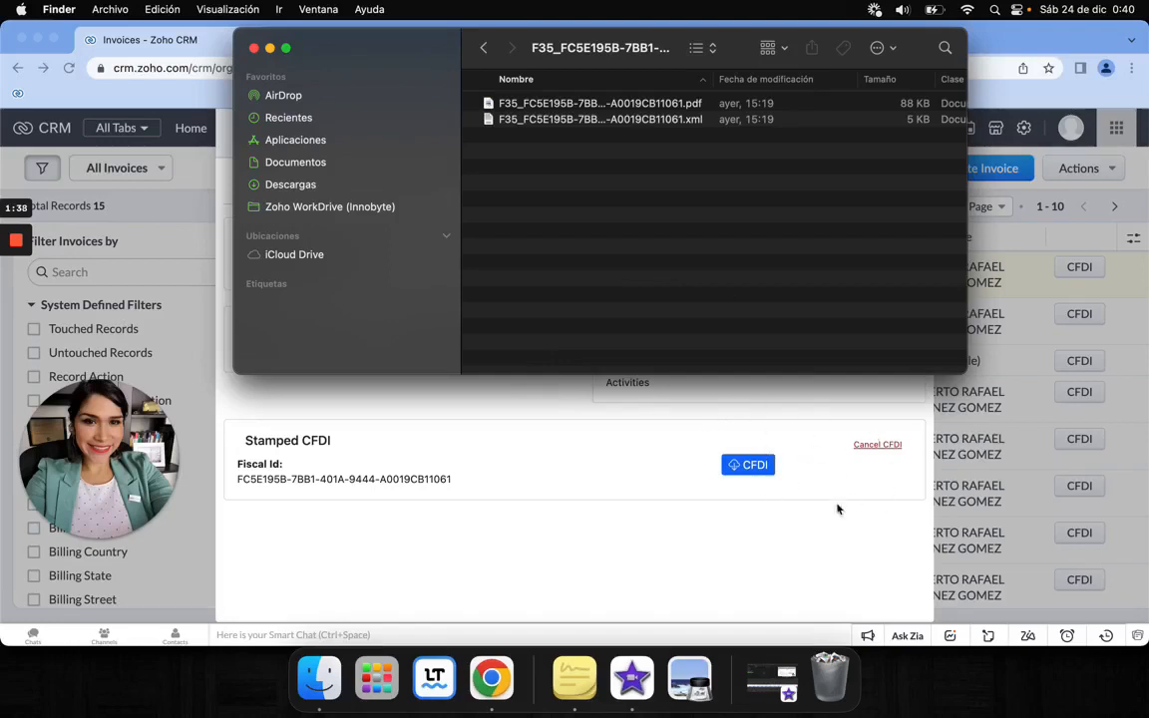
Step: Return to the CRM in Chrome, open the cancellation form of the stamped CFDI and examine the available cancelation reasons
{"action": "left_click", "coordinate": [885, 449]}
{"action": "left_click", "coordinate": [880, 446]}
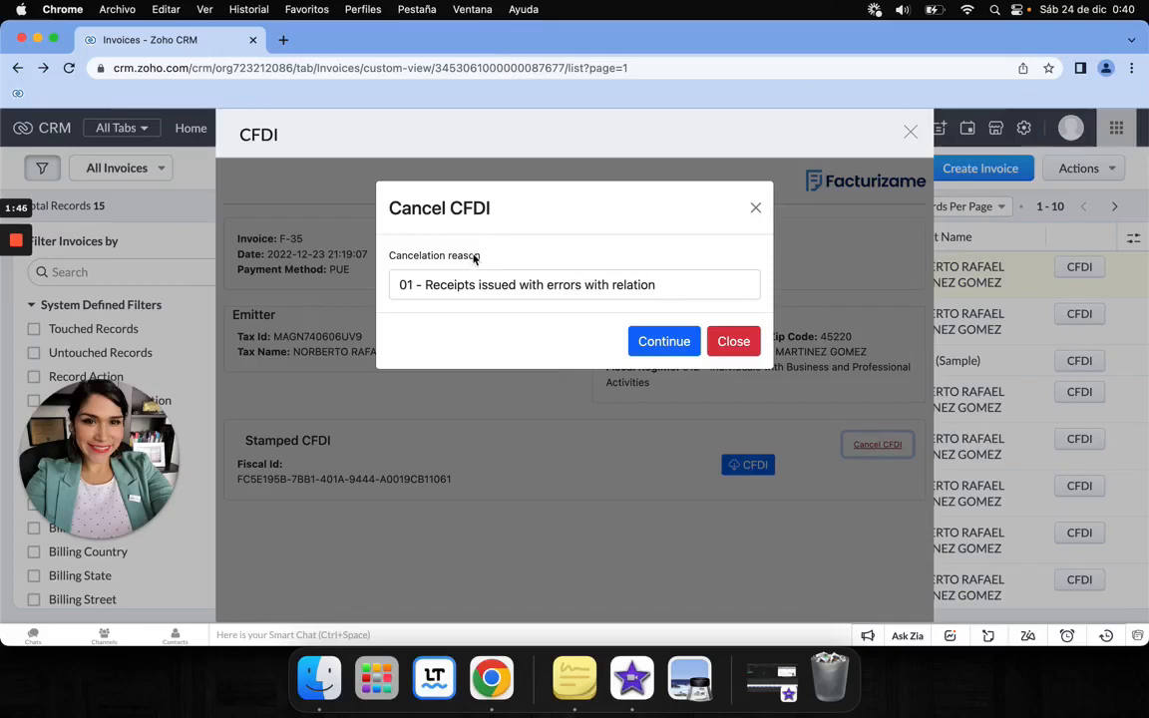
{"action": "left_click", "coordinate": [441, 273]}
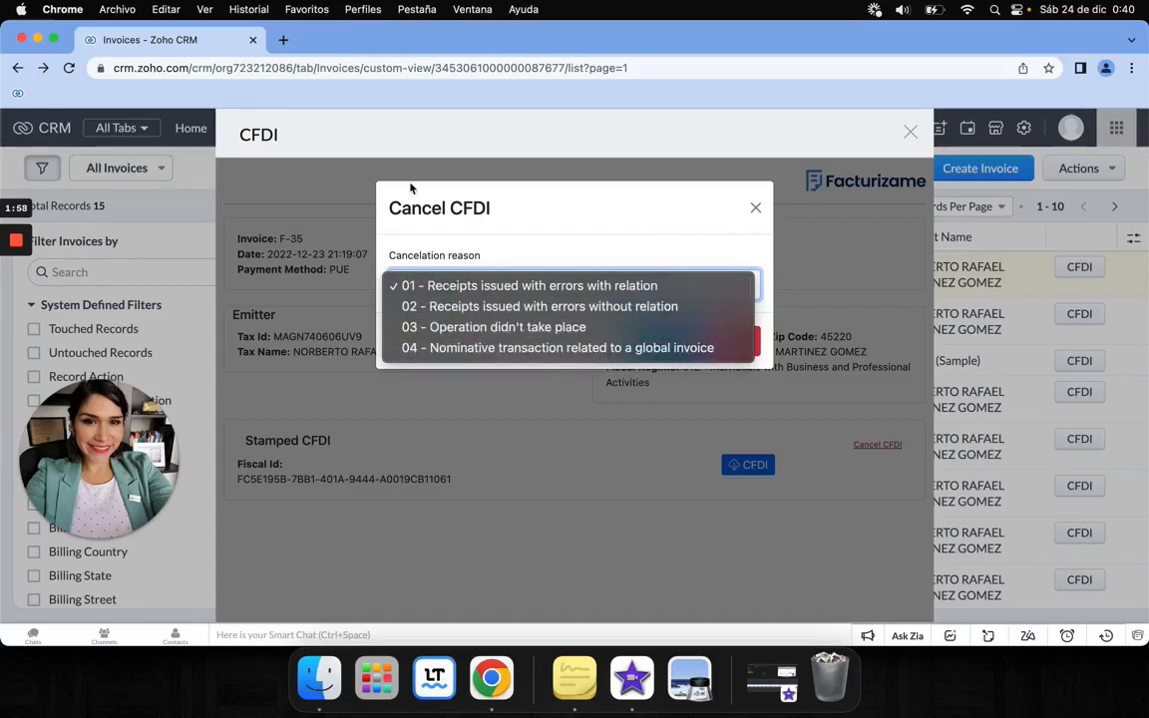
{"action": "left_click", "coordinate": [17, 272]}
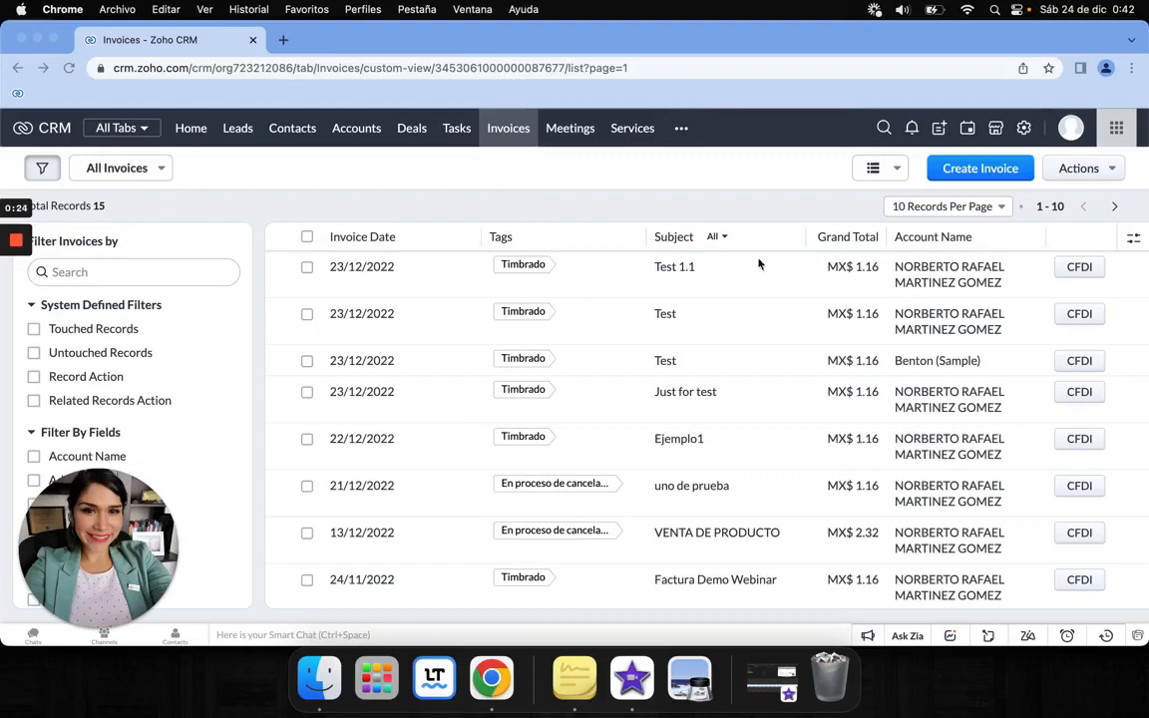
Step: Open the Test 1.1 invoice from the invoice list and show its Payments (Complementos) section
{"action": "left_click", "coordinate": [672, 270]}
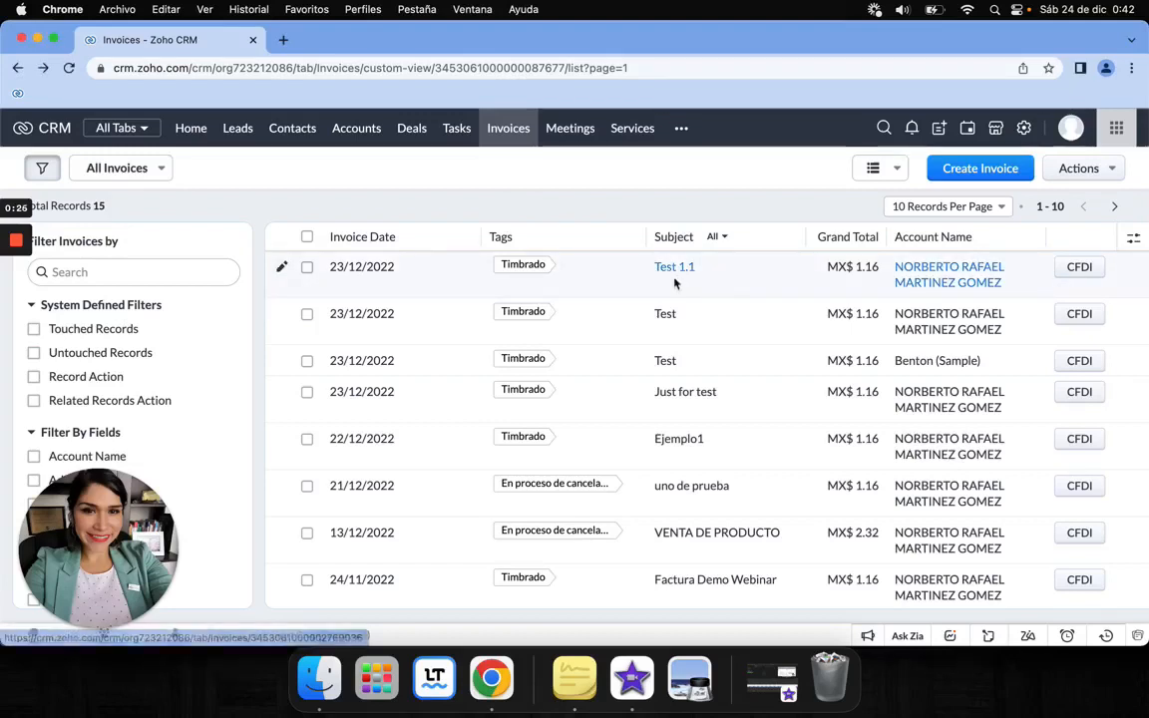
{"action": "left_click", "coordinate": [676, 268]}
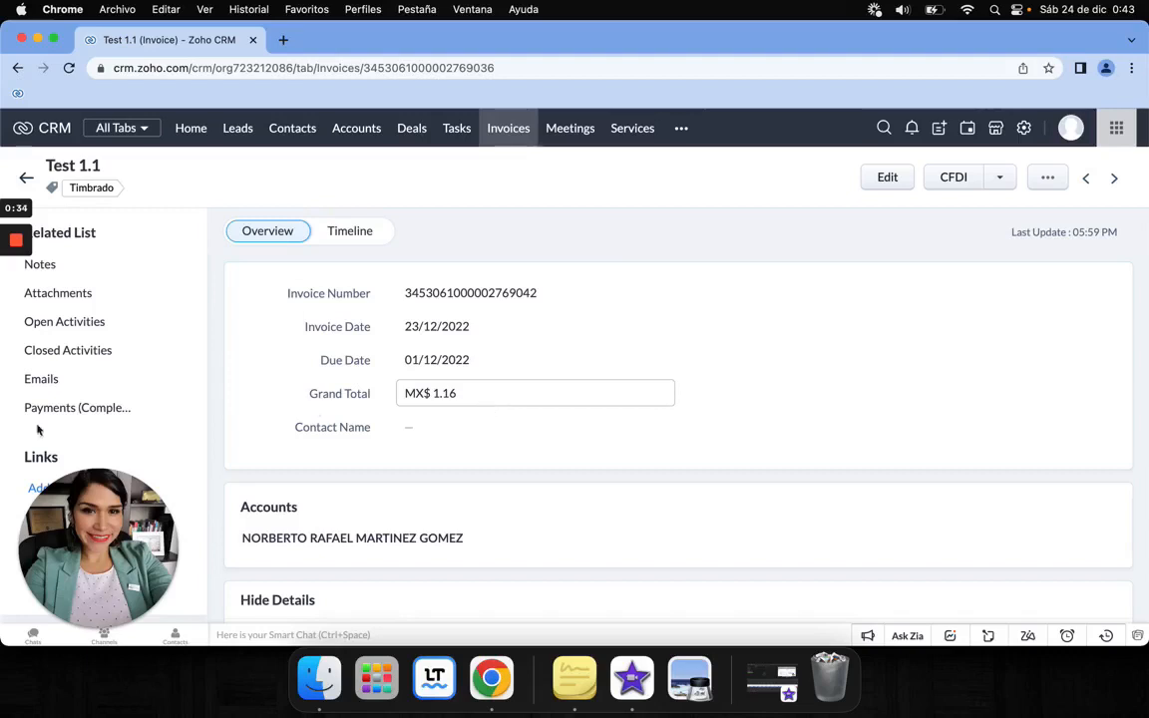
{"action": "left_click", "coordinate": [91, 413]}
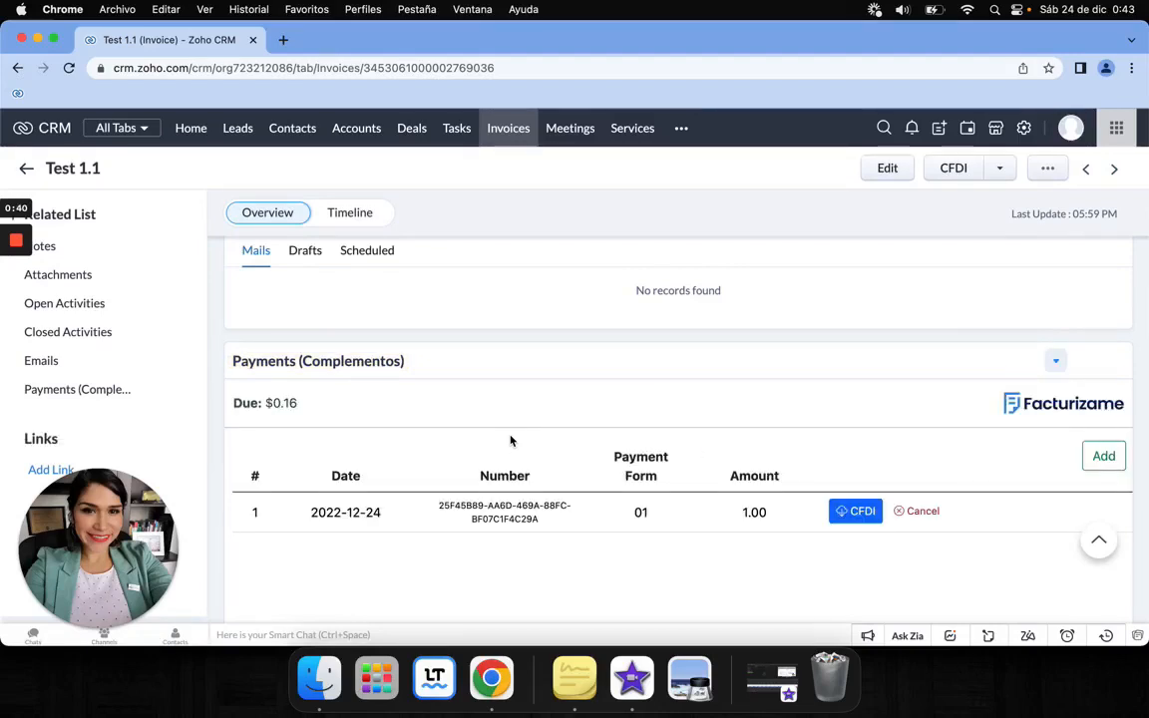
{"action": "scroll", "coordinate": [510, 441], "scroll_direction": "down", "scroll_amount": 1}
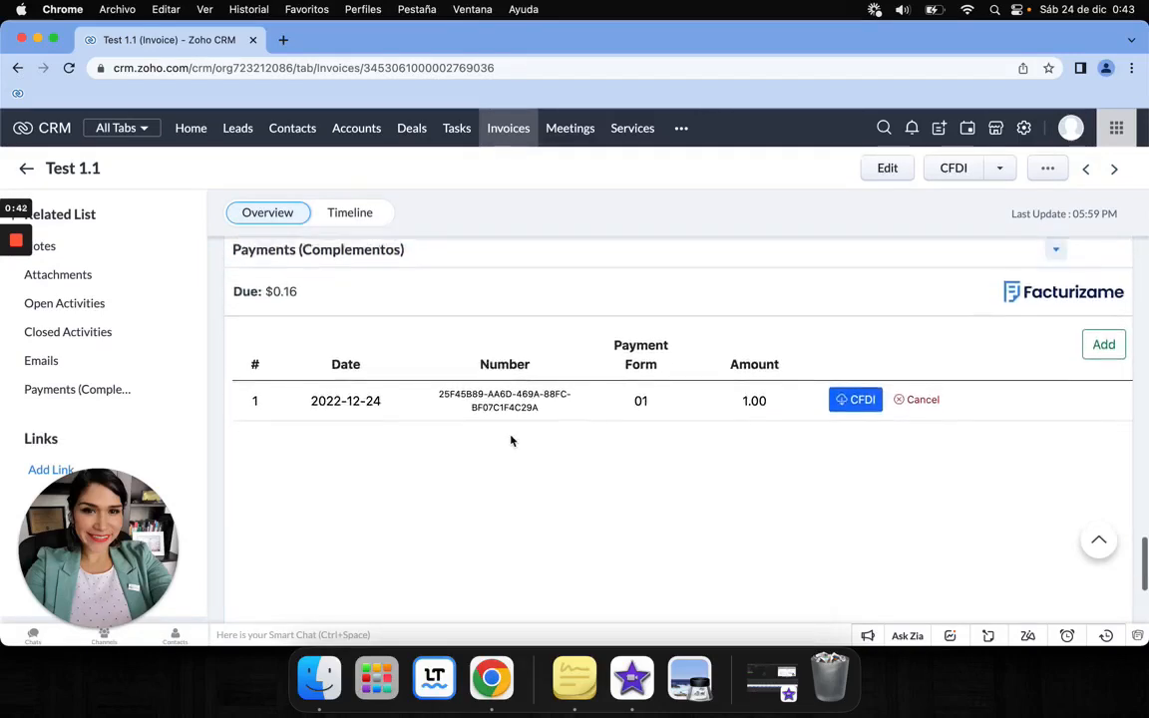
{"action": "scroll", "coordinate": [511, 441], "scroll_direction": "up", "scroll_amount": 1}
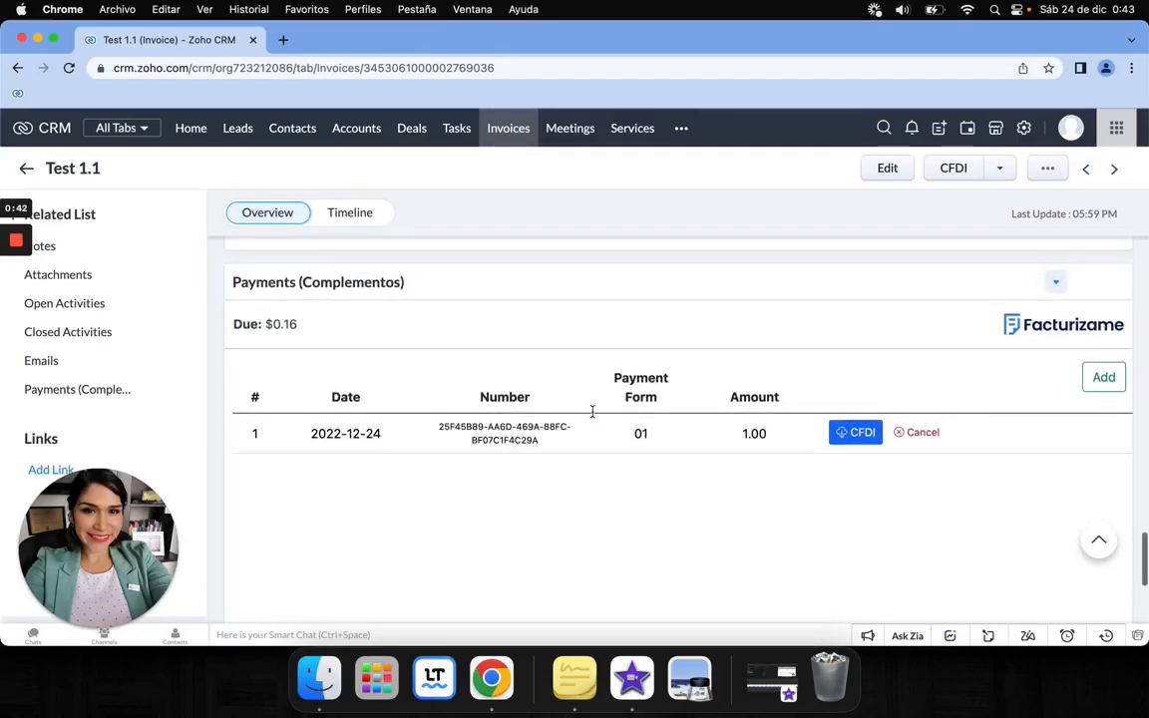
Step: Add a payment to the invoice dated 10/12/2022, with parciality number 2, operation number 2 and an amount of .05
{"action": "left_click", "coordinate": [1103, 381]}
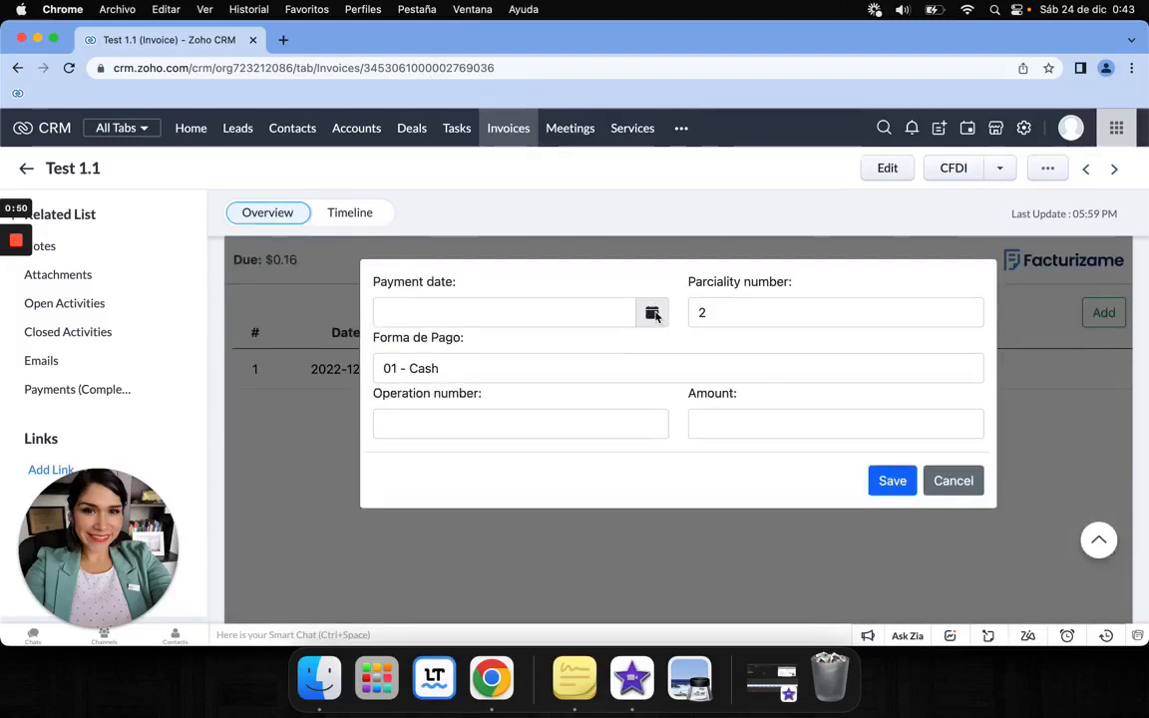
{"action": "left_click", "coordinate": [652, 313]}
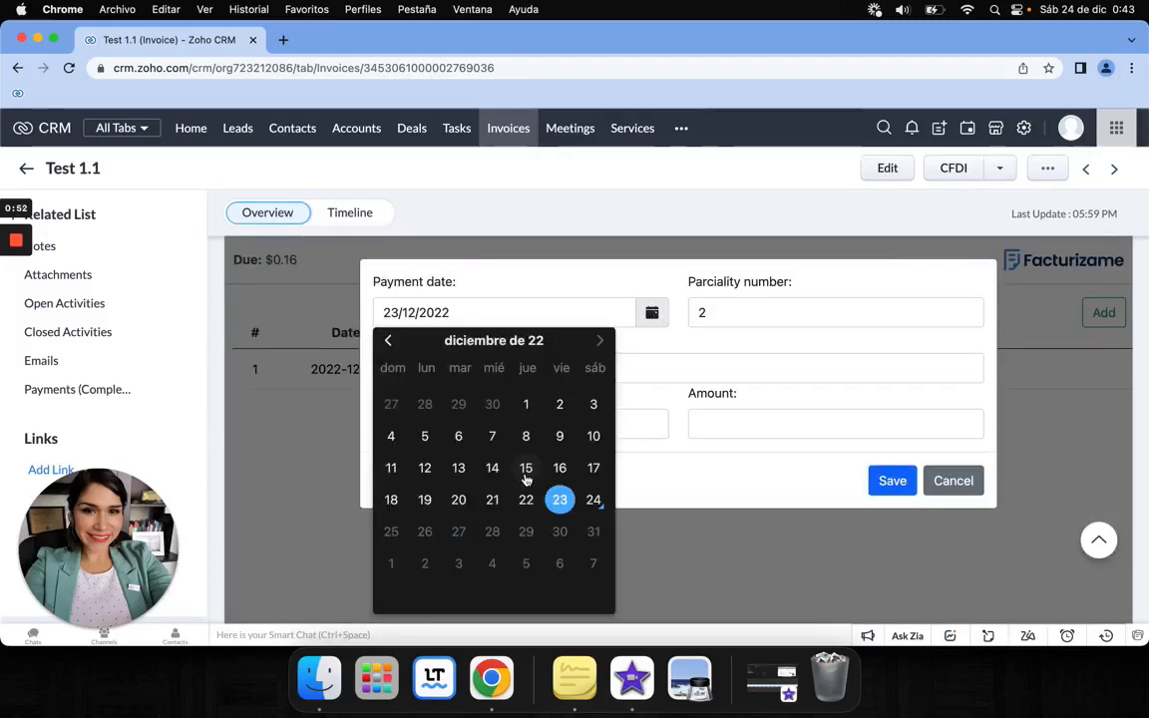
{"action": "left_click", "coordinate": [590, 439]}
{"action": "left_click", "coordinate": [777, 316]}
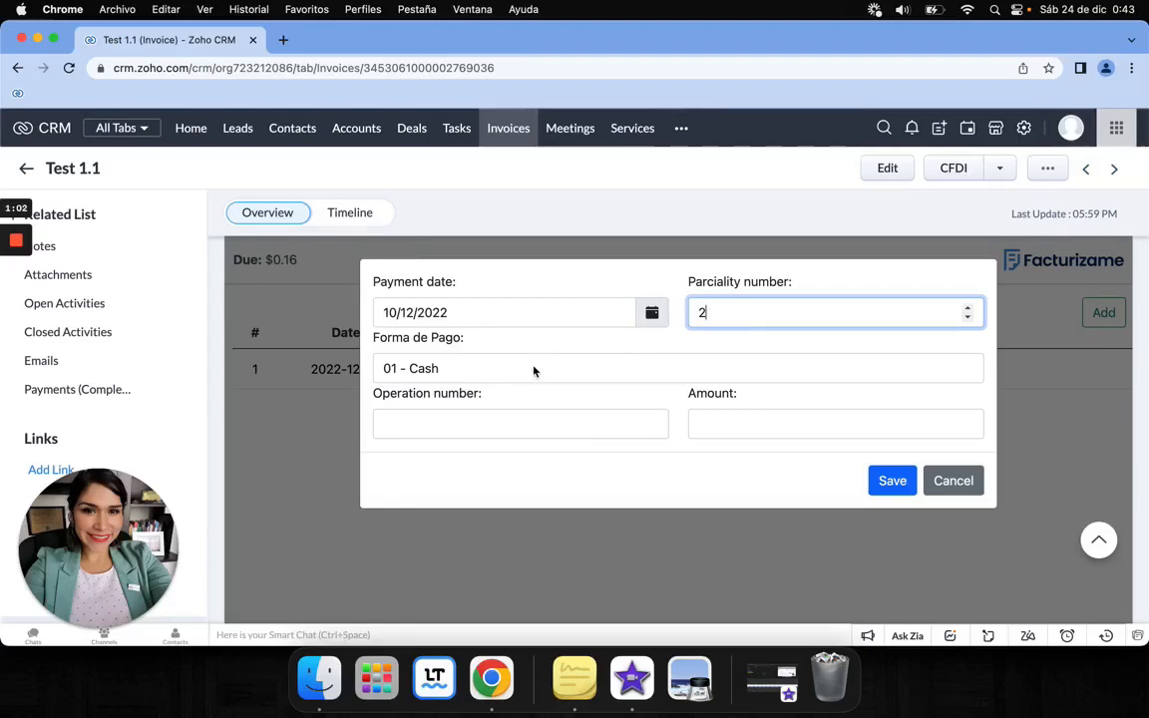
{"action": "left_click", "coordinate": [459, 416]}
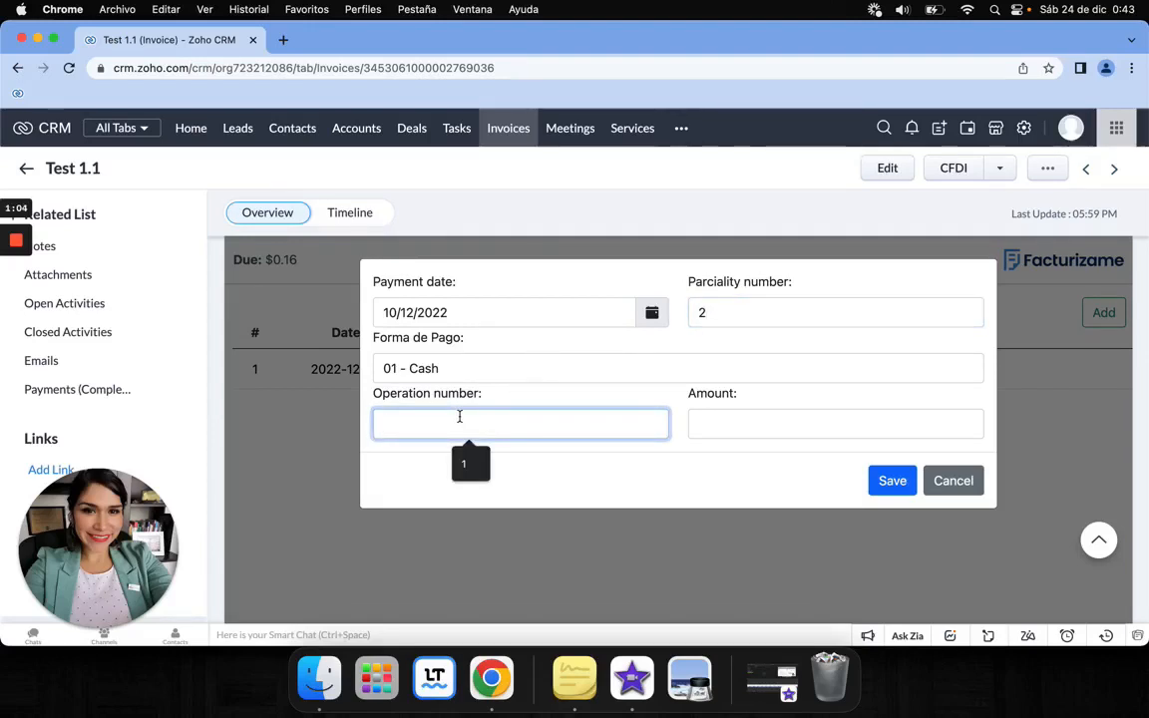
{"action": "type", "text": "2"}
{"action": "left_click", "coordinate": [759, 415]}
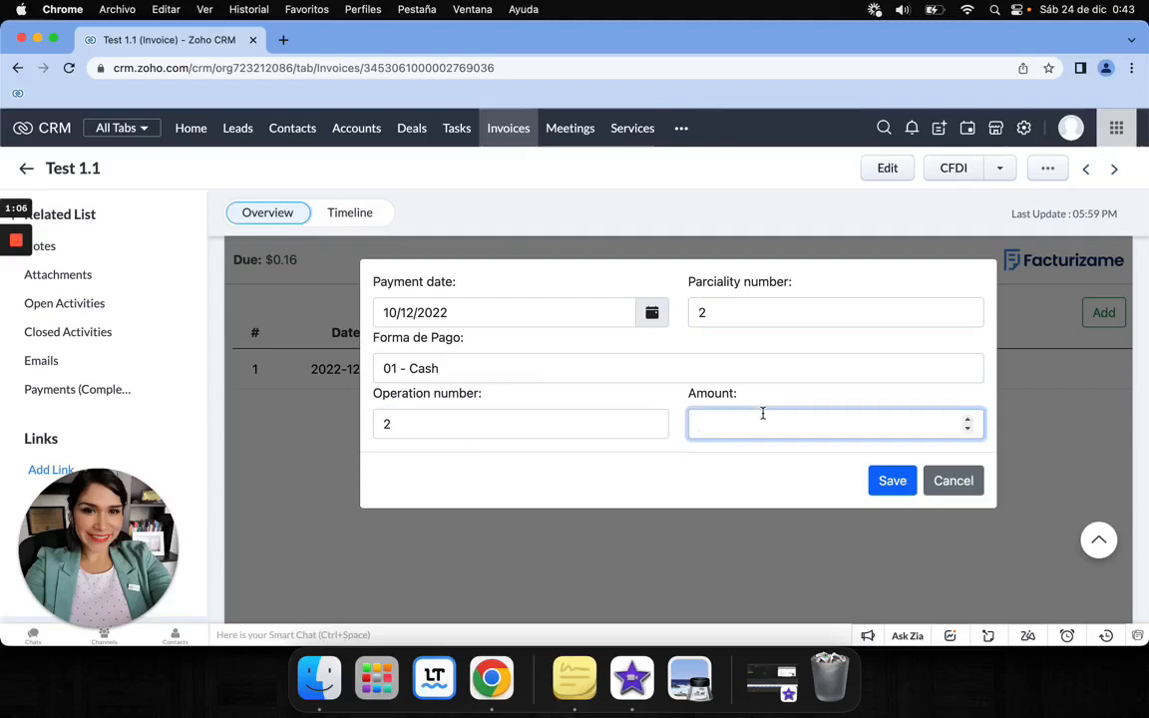
{"action": "type", "text": ".05"}
Step: Save and stamp the payment, dismiss the confirmation and download the CFDI of the first listed payment
{"action": "left_click", "coordinate": [891, 485]}
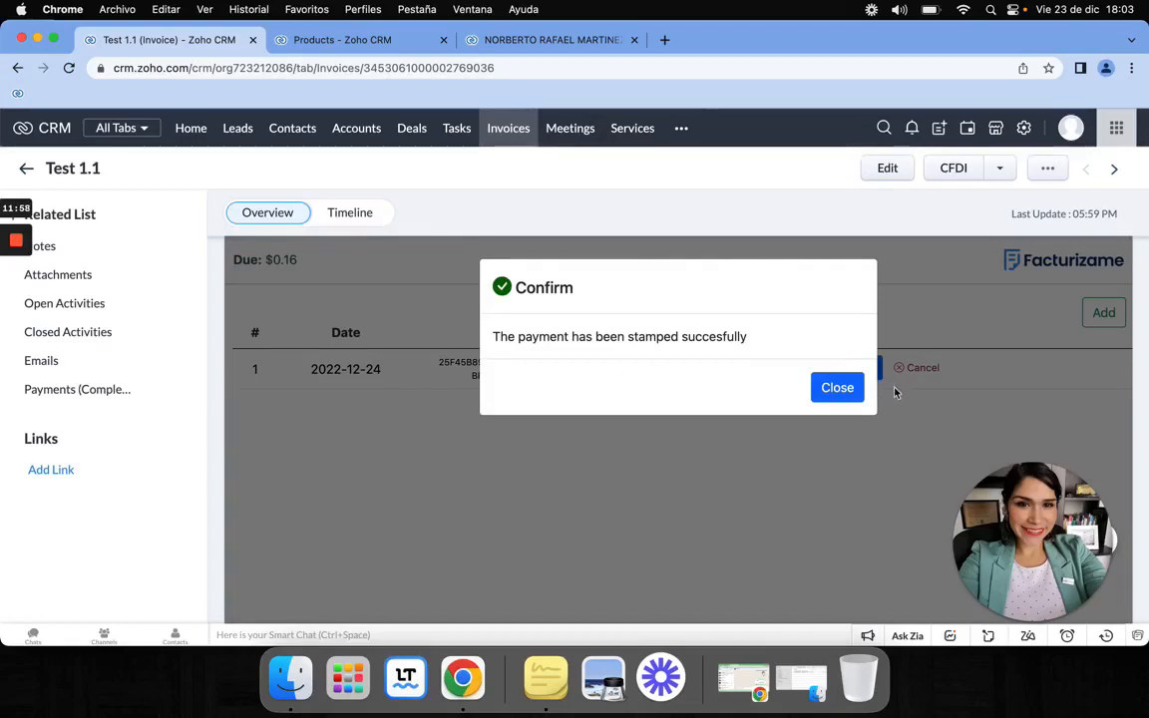
{"action": "left_click", "coordinate": [837, 388]}
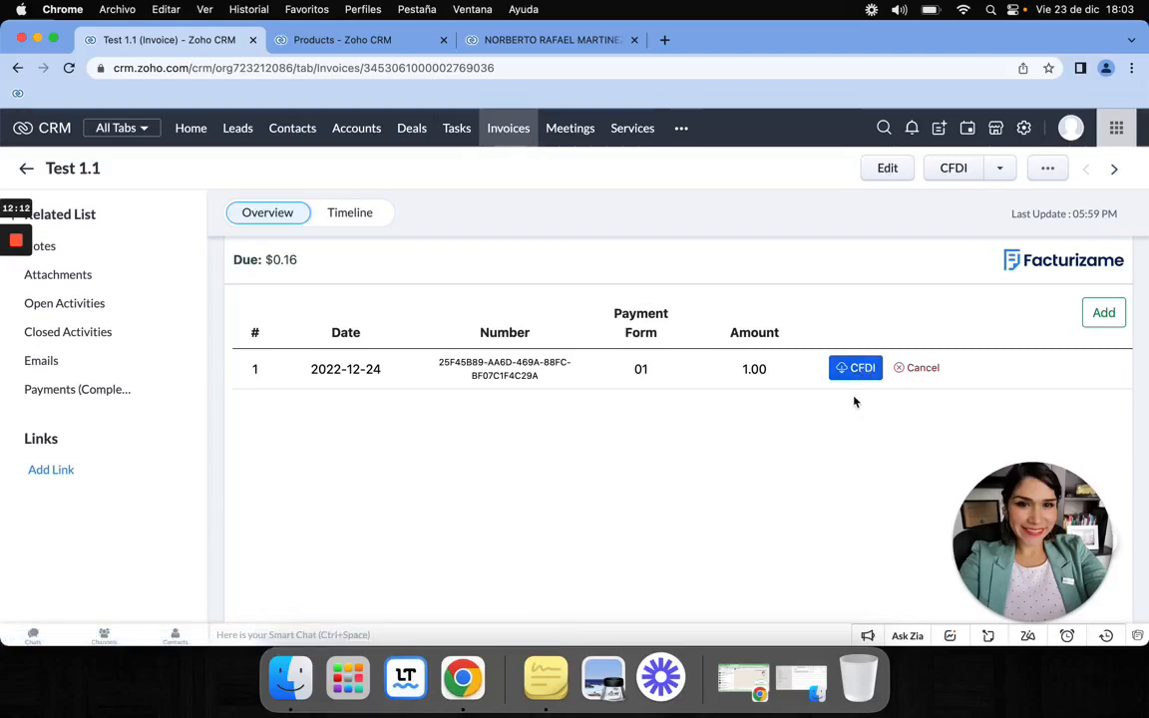
{"action": "left_click", "coordinate": [854, 368]}
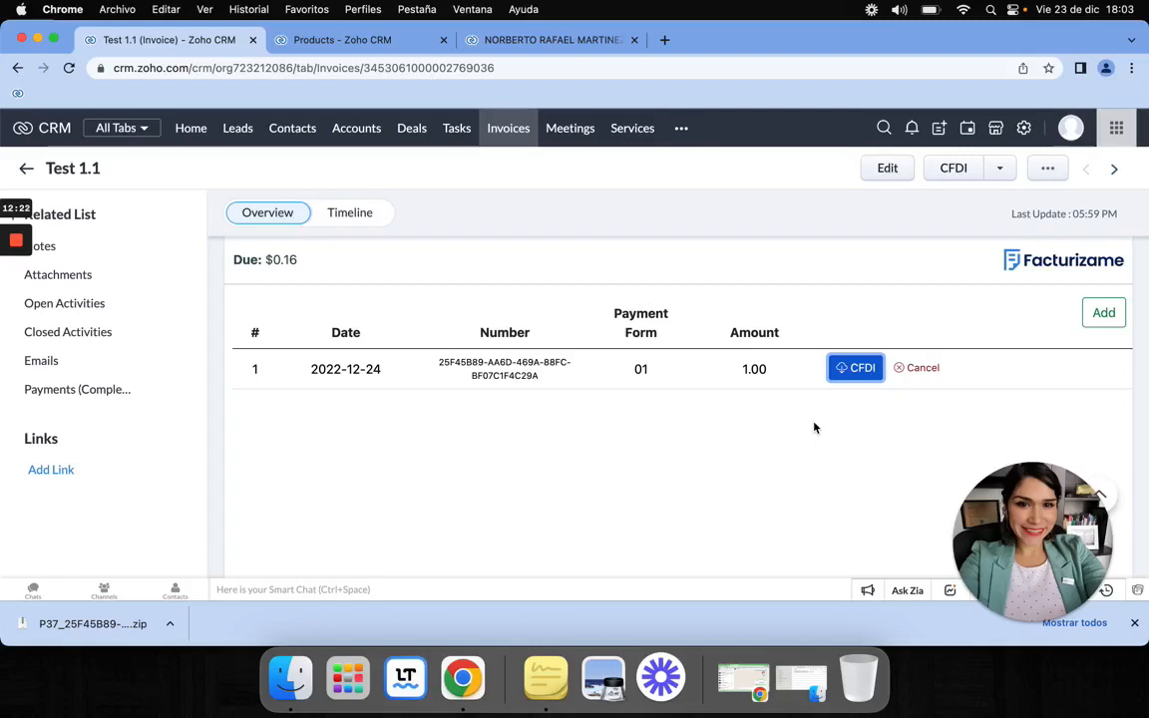
Step: Open the cancellation form of the first payment's CFDI, examine the cancelation reasons and close the form without cancelling
{"action": "left_click", "coordinate": [924, 369]}
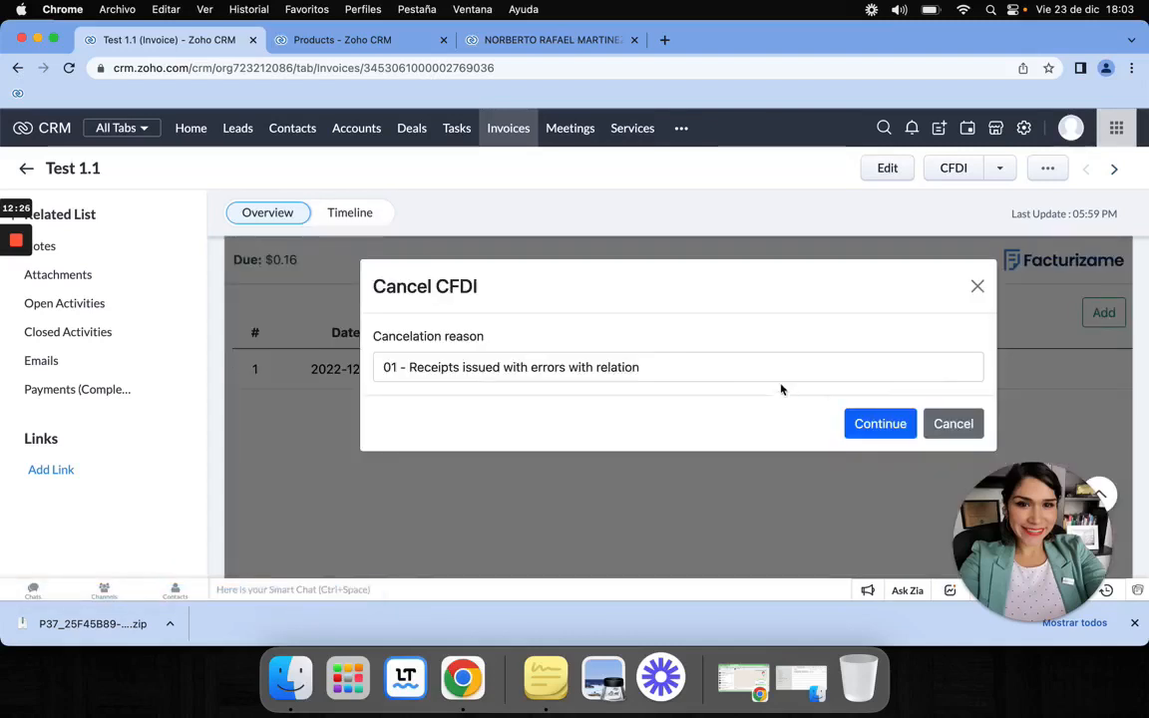
{"action": "left_click", "coordinate": [473, 369]}
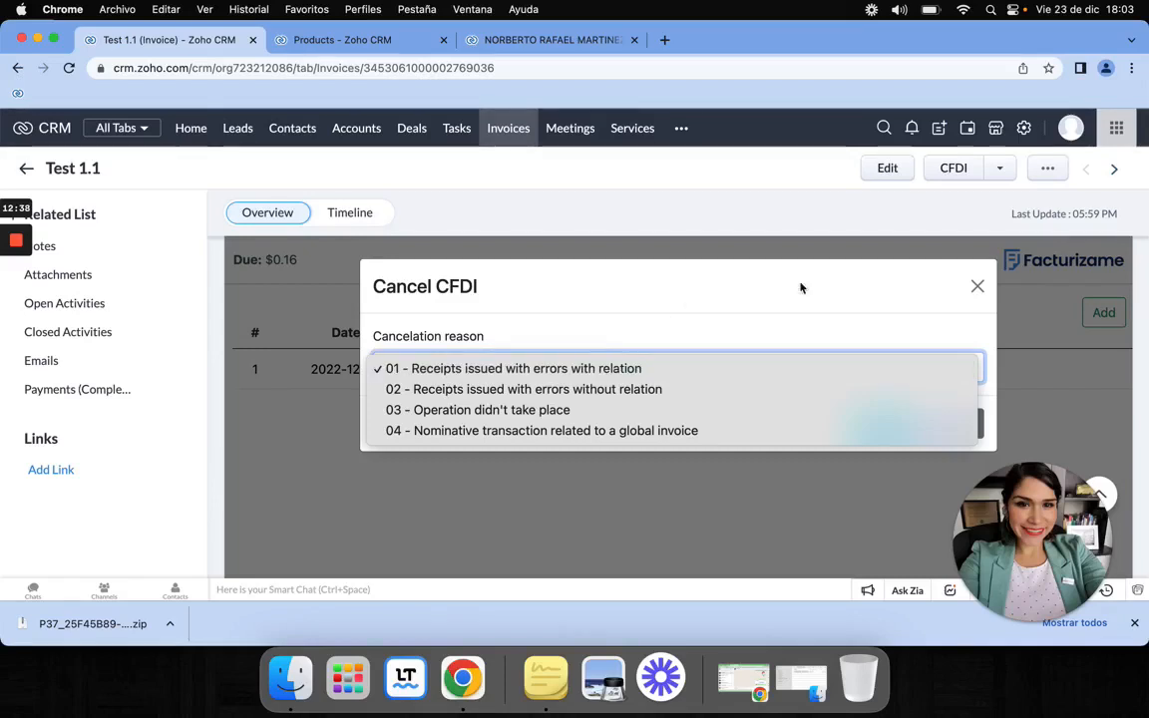
{"action": "left_click", "coordinate": [977, 289]}
{"action": "left_click", "coordinate": [978, 290]}
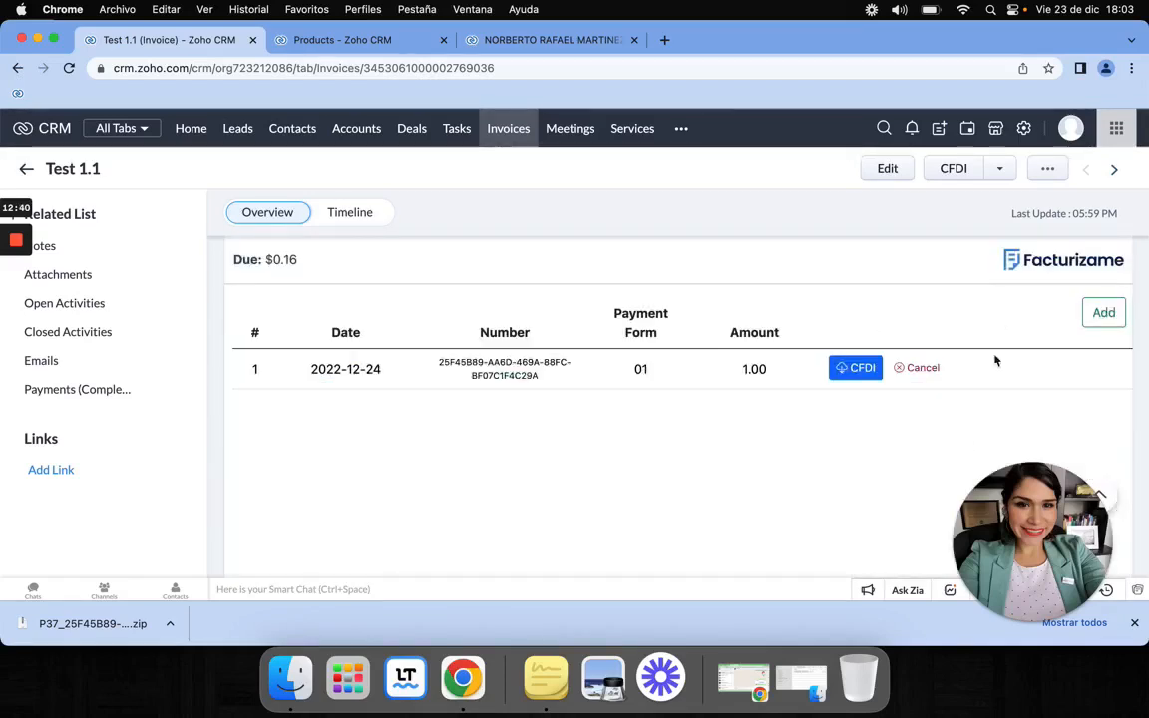
{"action": "mouse_move", "coordinate": [16, 305]}
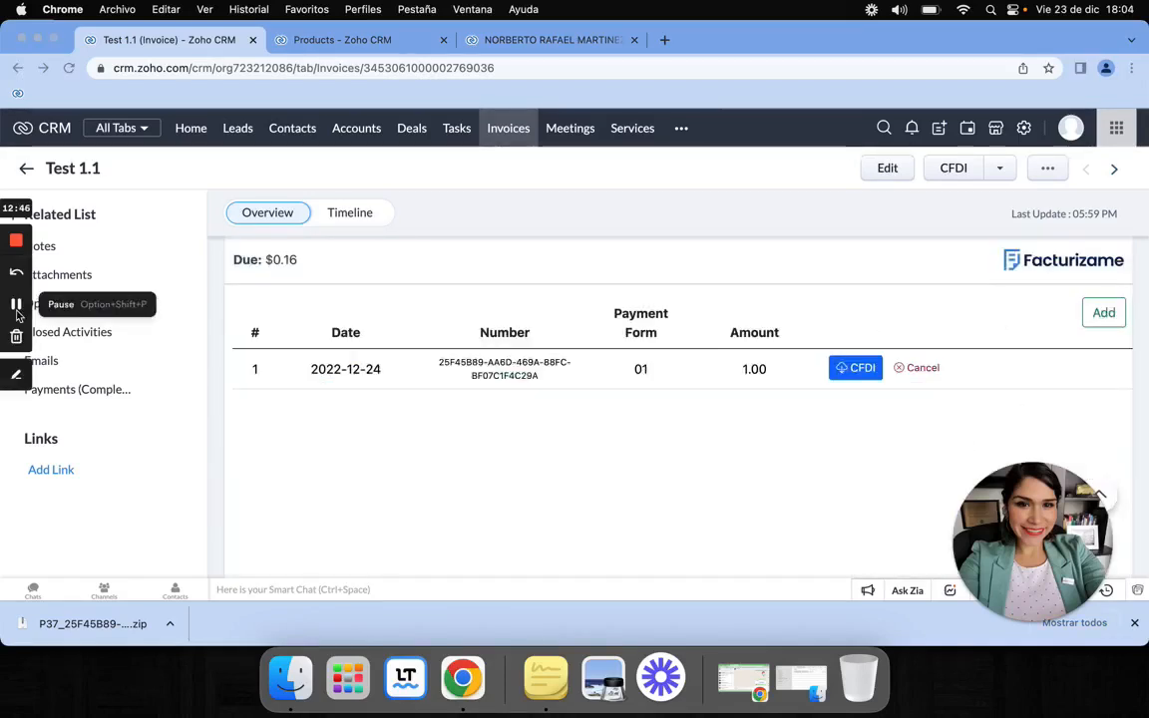